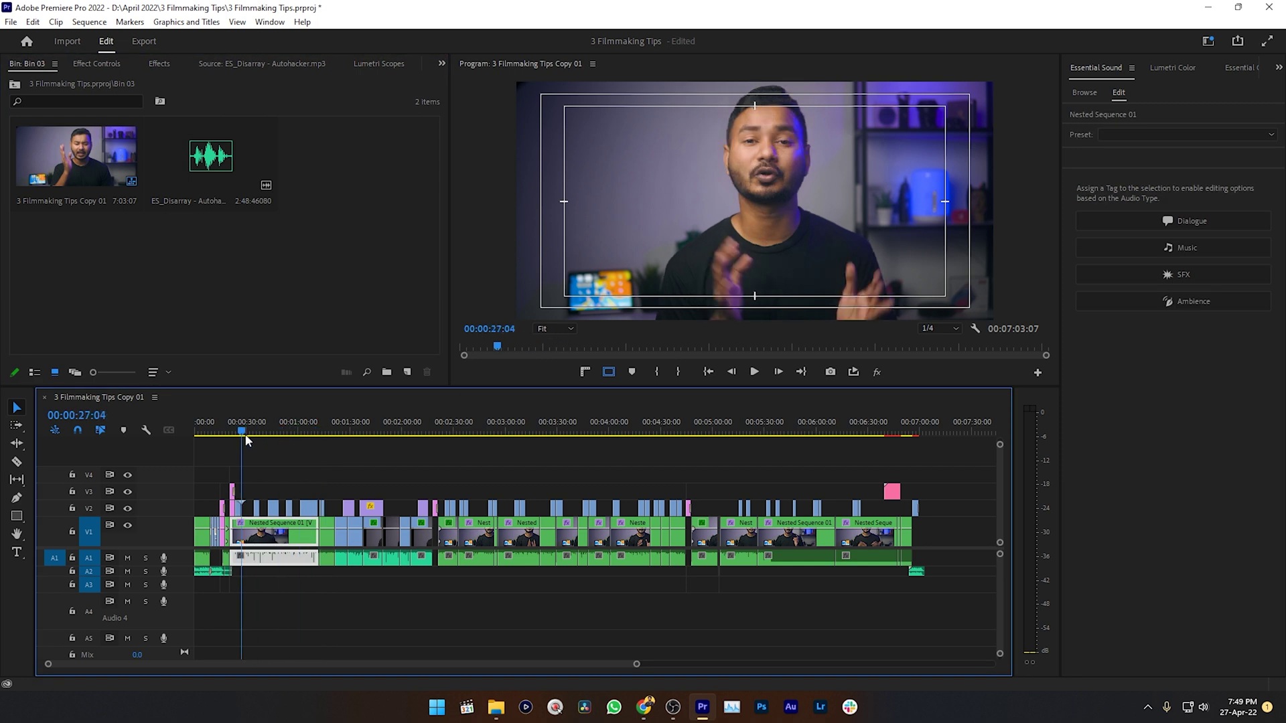
# - Place the ES_Disarray music from the Bin onto audio track A4 near the one-minute mark
pyautogui.moveTo(247, 439); pyautogui.dragTo(296, 438)
pyautogui.click(232, 170)
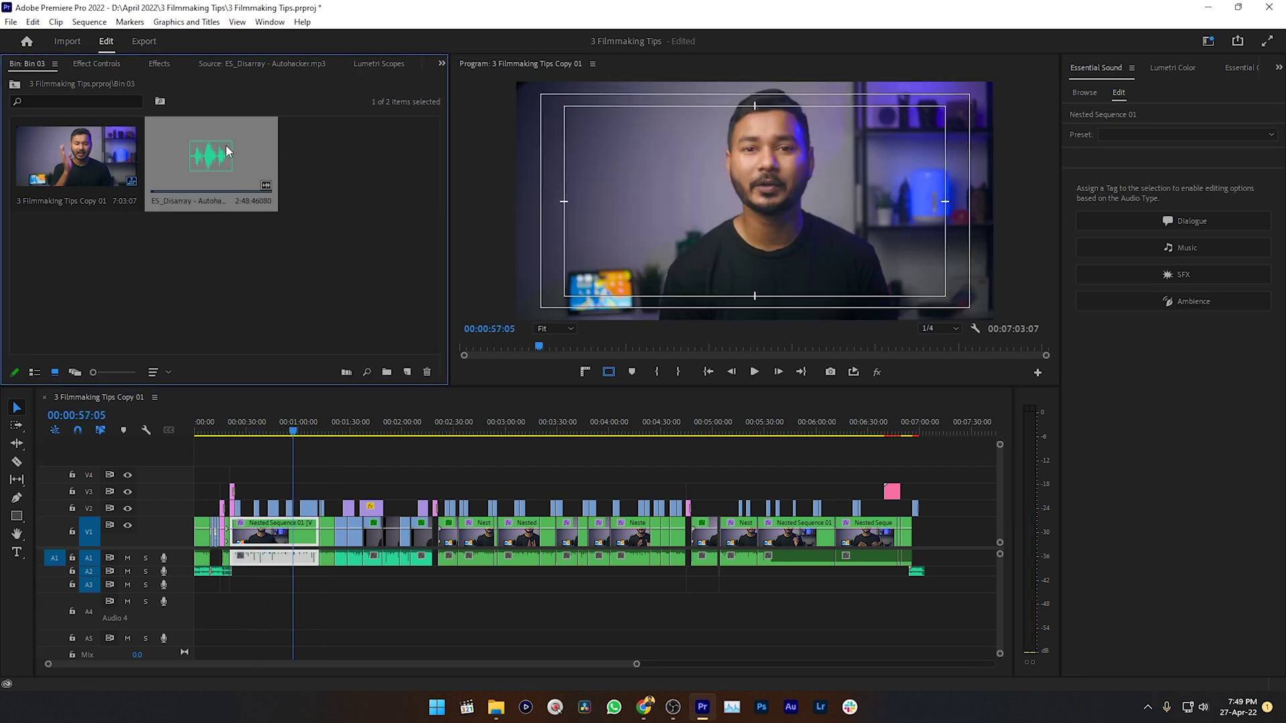
pyautogui.moveTo(248, 175); pyautogui.dragTo(187, 615)
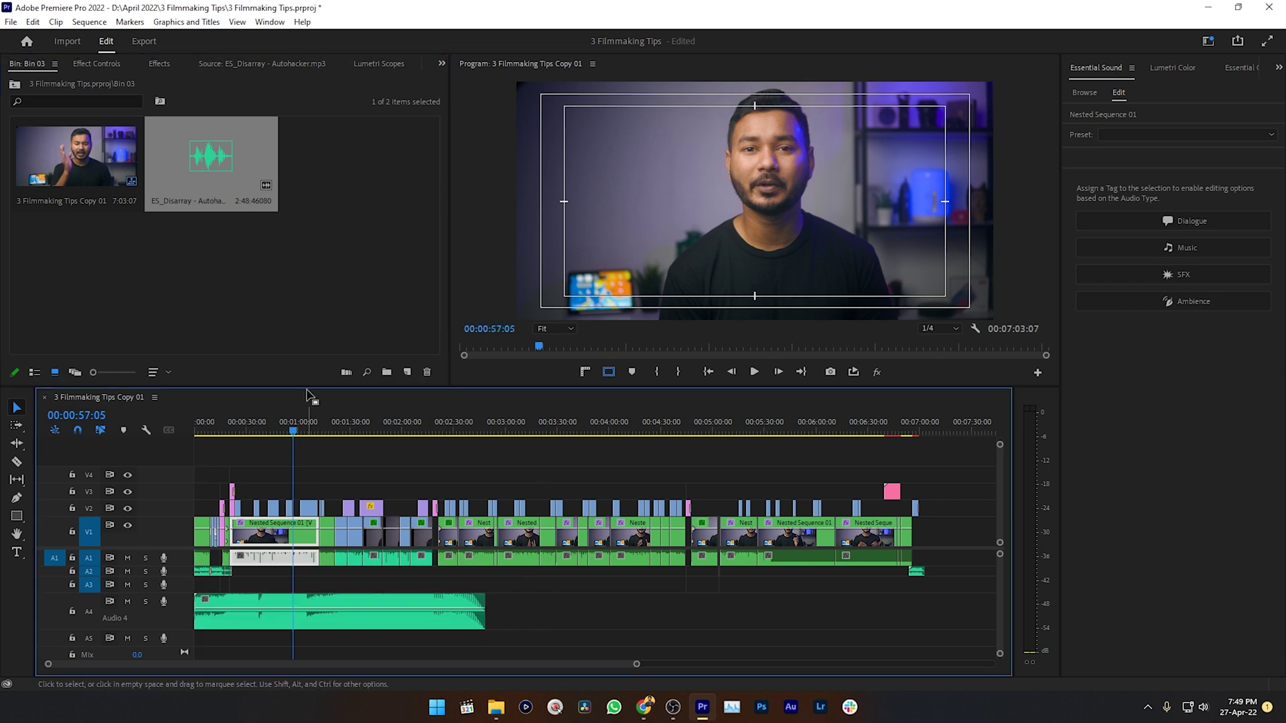
# - Preview the music, delete its opening section, and shorten the clip's end
pyautogui.press('space')
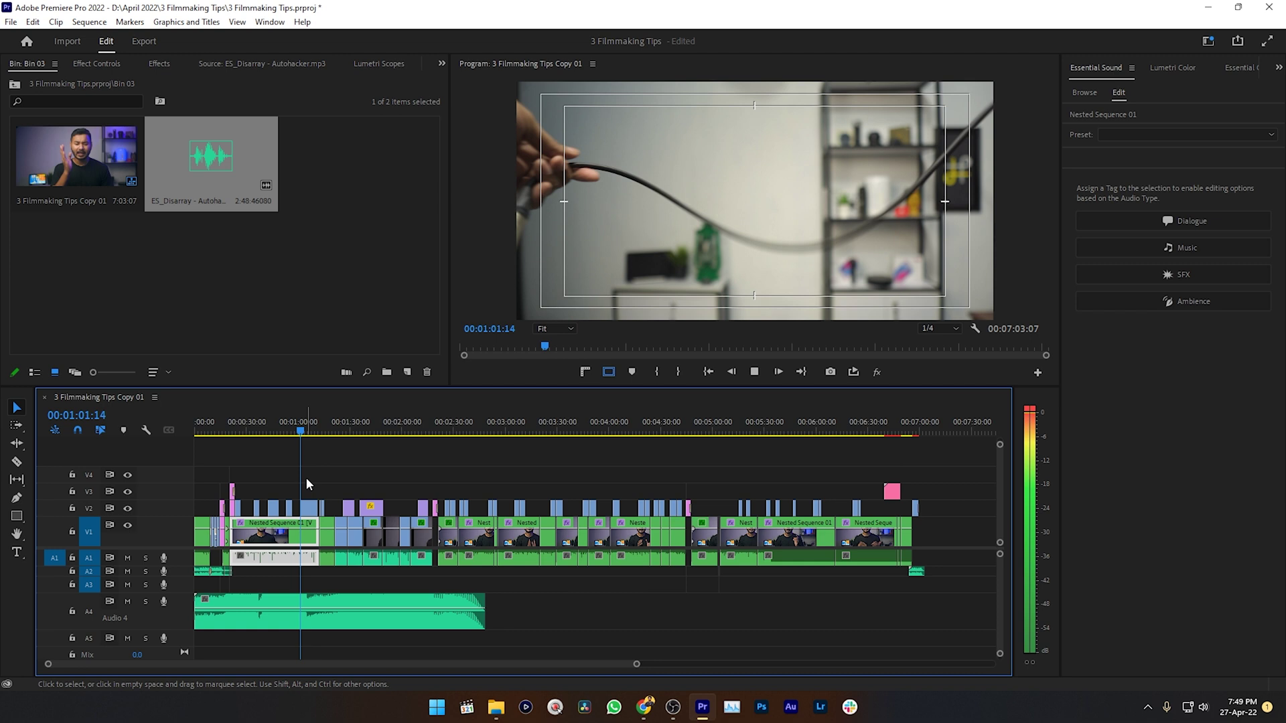
pyautogui.press('=')
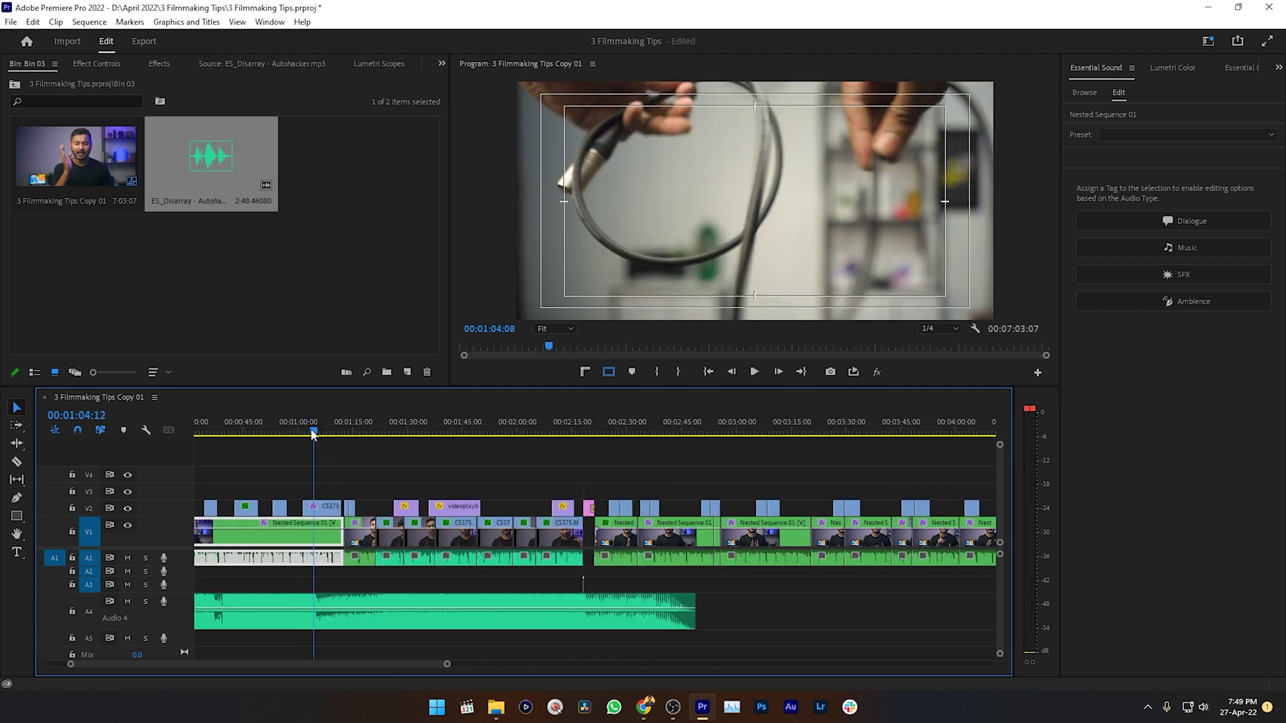
pyautogui.press('space')
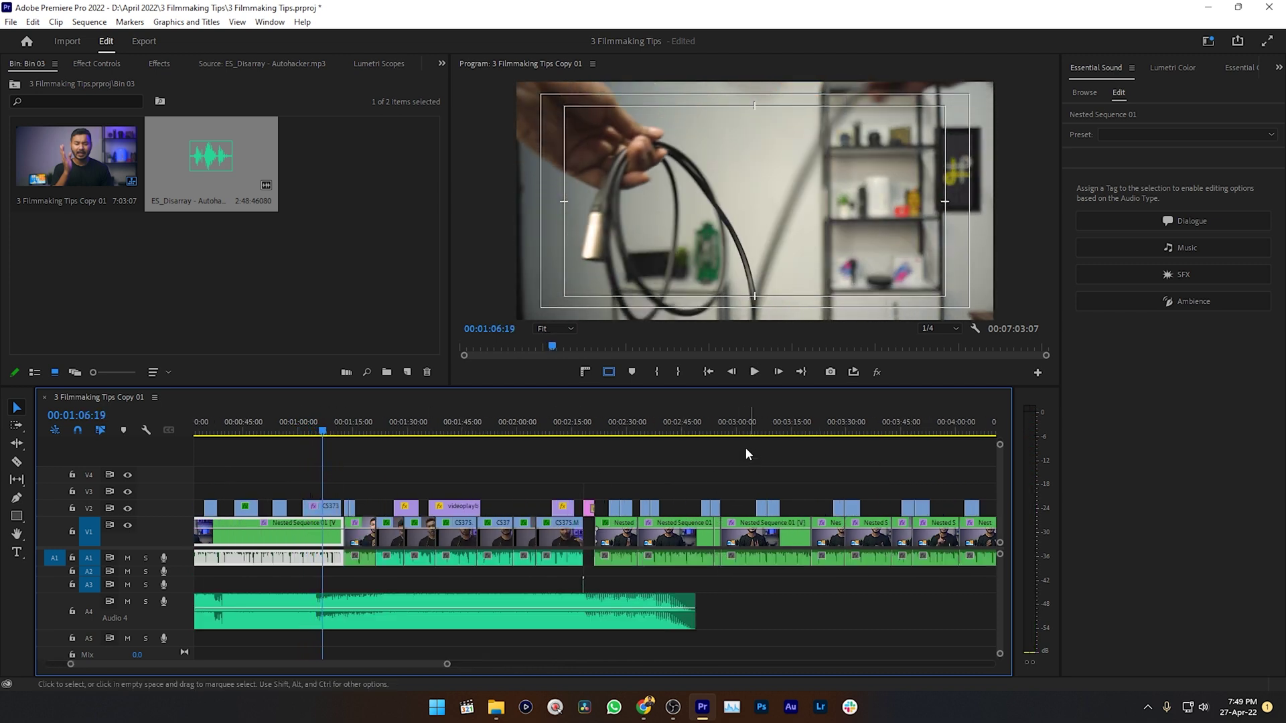
pyautogui.press('\\')
pyautogui.click(347, 613)
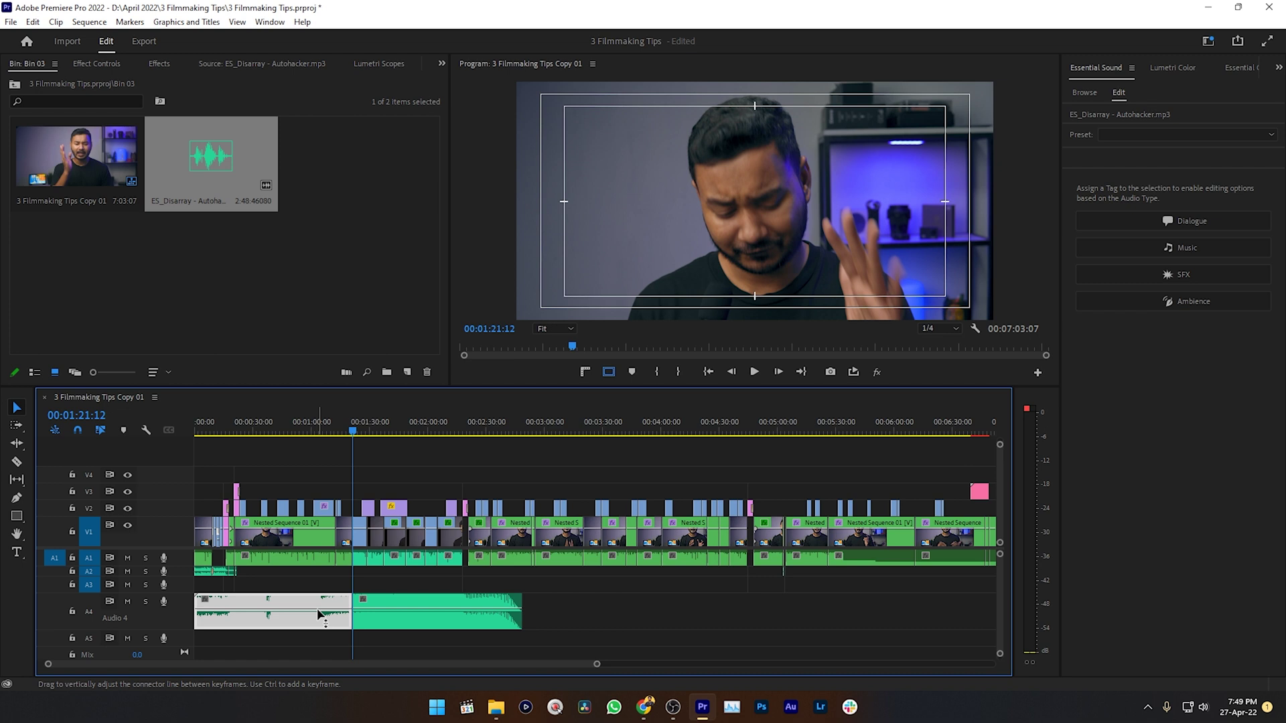
pyautogui.press('Delete')
pyautogui.moveTo(513, 600); pyautogui.dragTo(757, 610)
# - Preview the music under the 30 DEGREE RULE title, then marquee-select all music clips on A4
pyautogui.click(428, 613)
pyautogui.scroll(8, 462, 602)
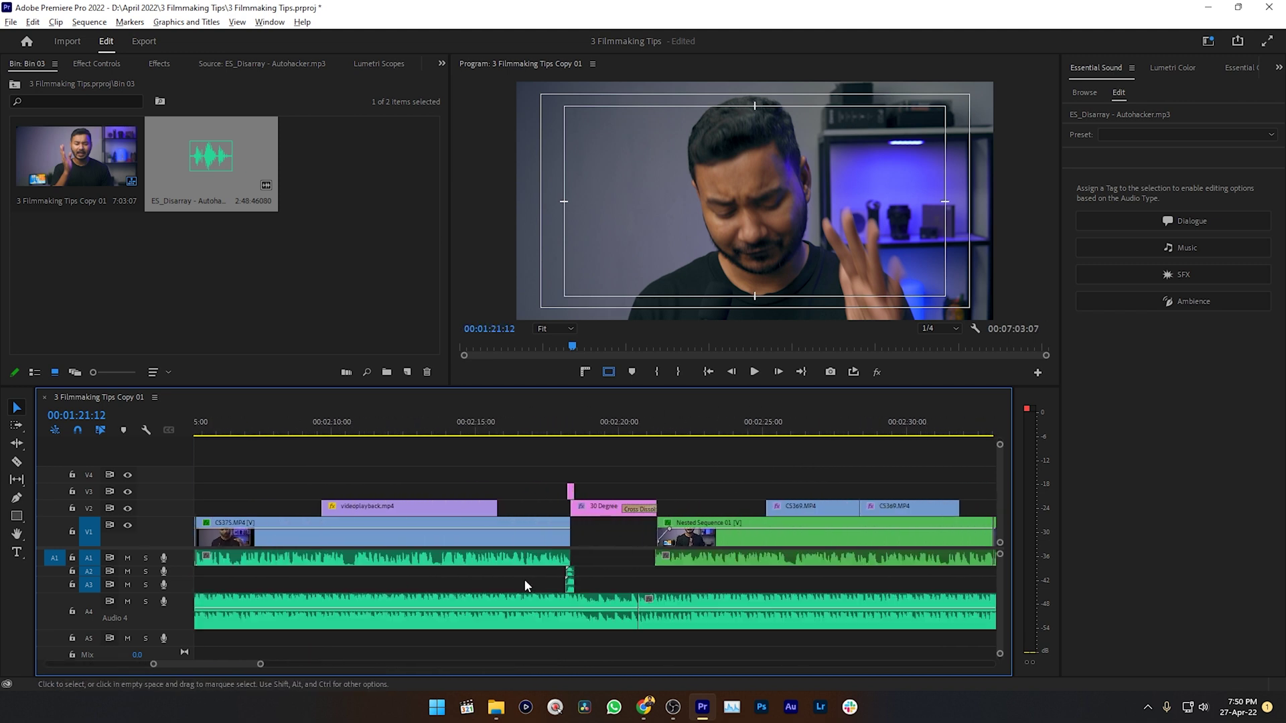
pyautogui.press('space')
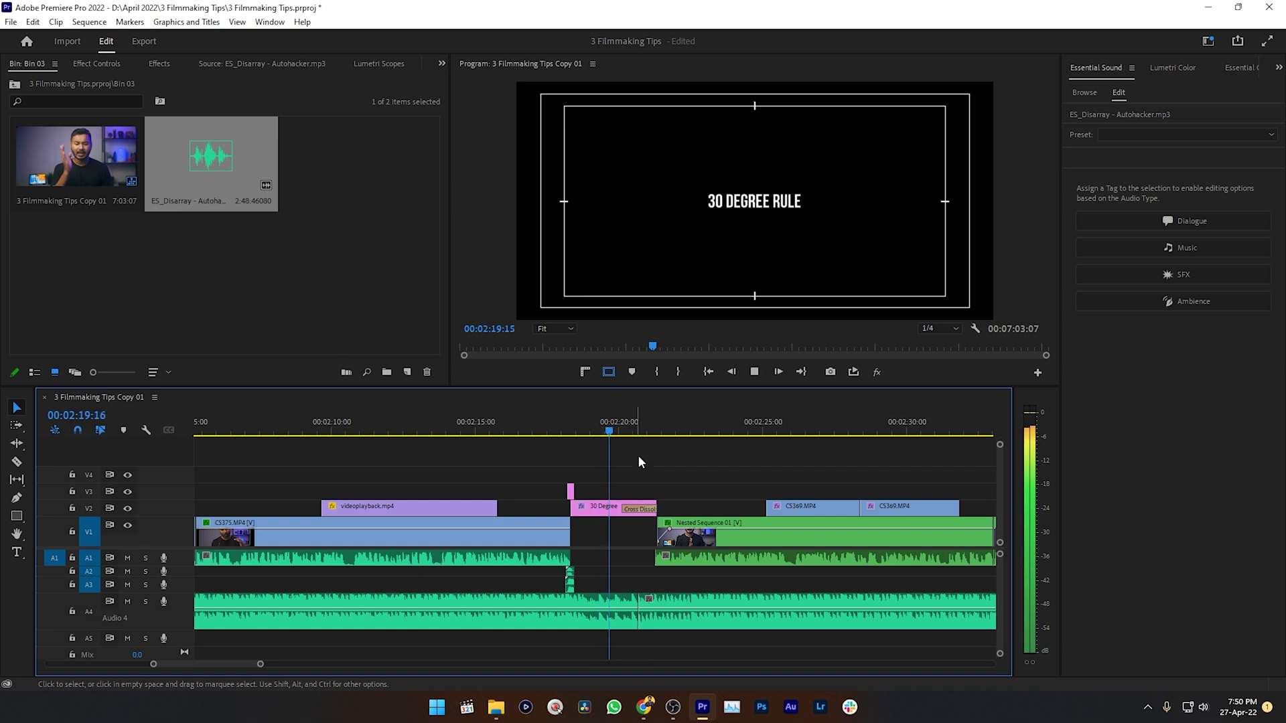
pyautogui.press('space')
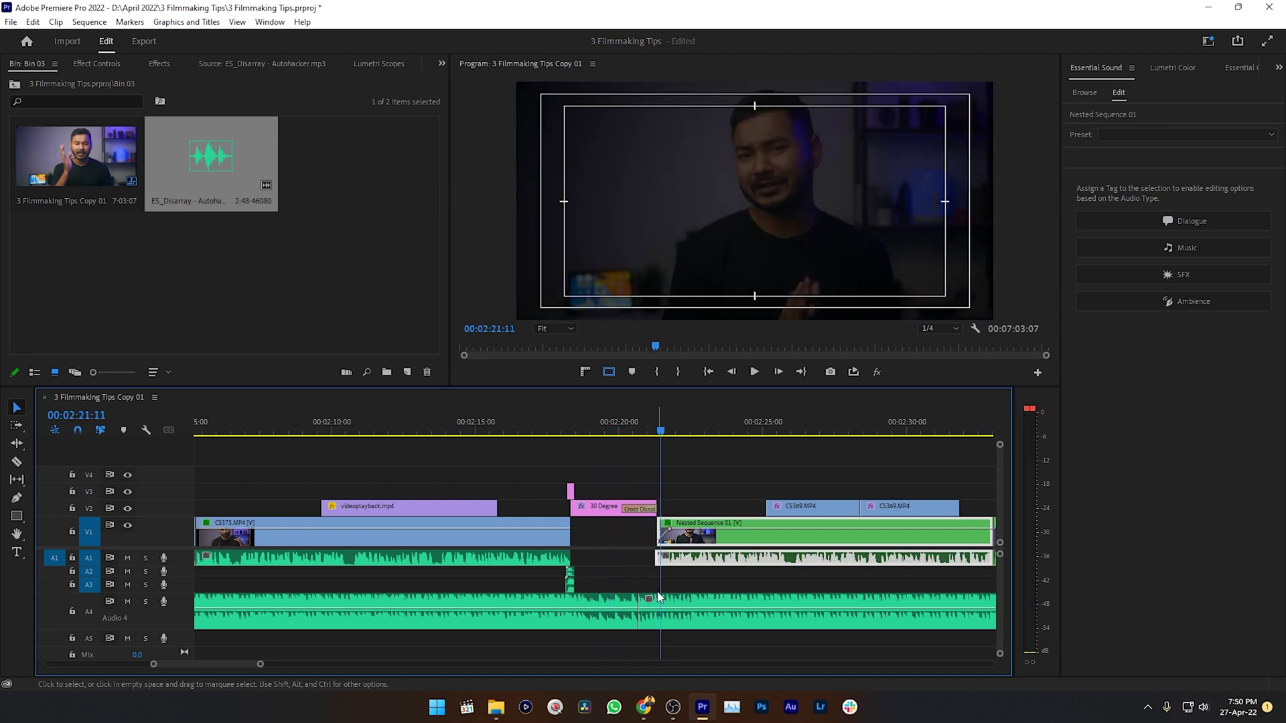
pyautogui.press('\\')
pyautogui.moveTo(514, 591); pyautogui.dragTo(727, 610)
# - Delete the remaining music clips from track A4 and load ES_Disarray in the Source Monitor
pyautogui.press('Delete')
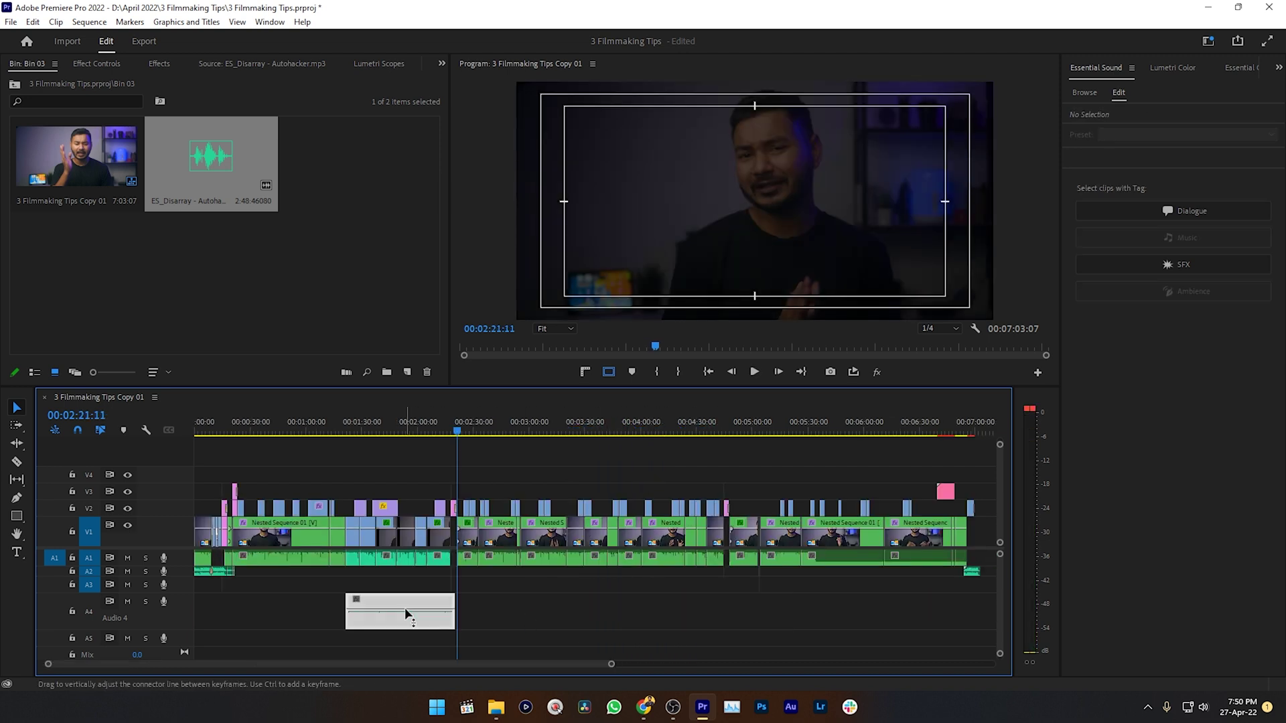
pyautogui.press('Delete')
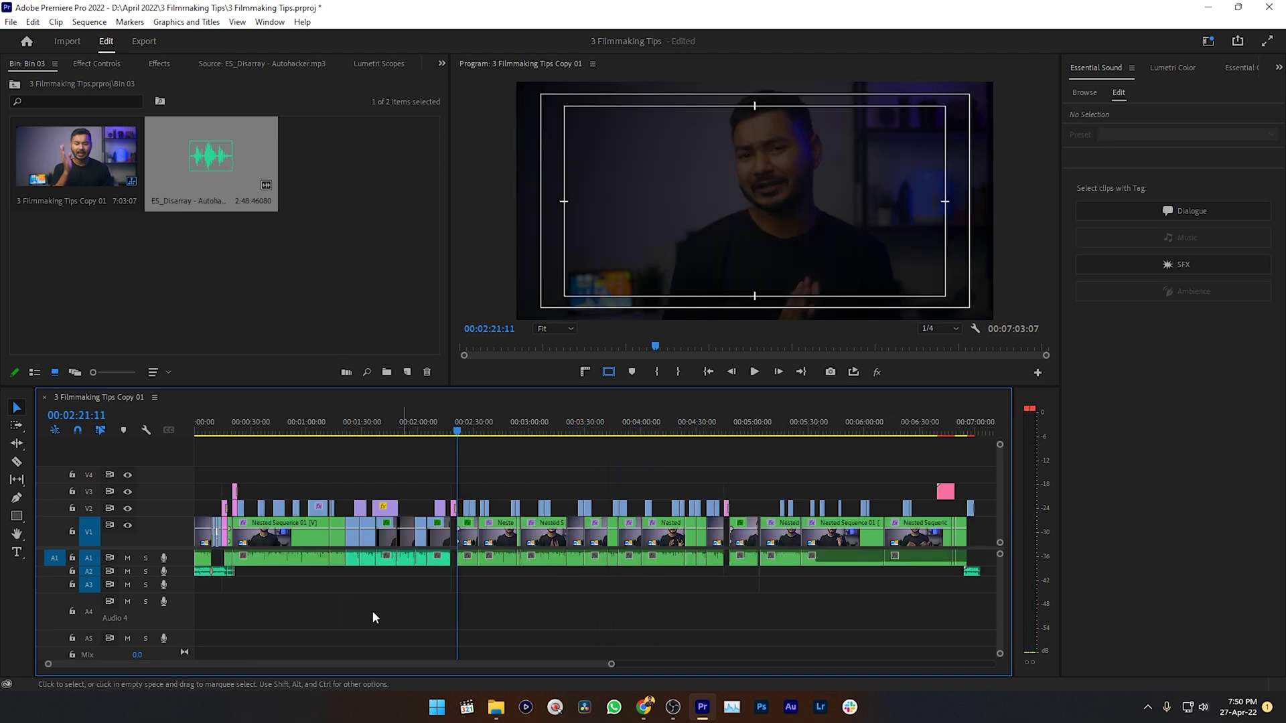
pyautogui.doubleClick(229, 119)
# - Mark an ES_Disarray excerpt from 1:23 to 2:18 and drop its audio at A4's start
pyautogui.moveTo(254, 295); pyautogui.dragTo(218, 297)
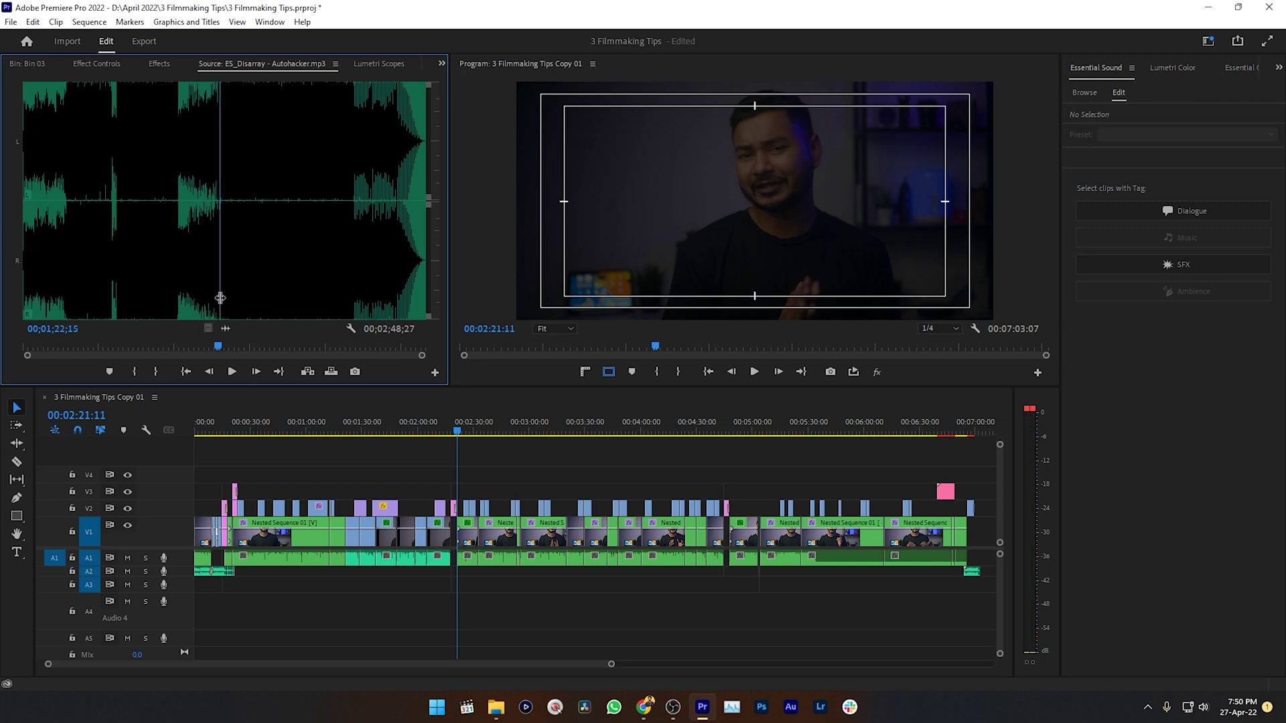
pyautogui.press('i')
pyautogui.press('space')
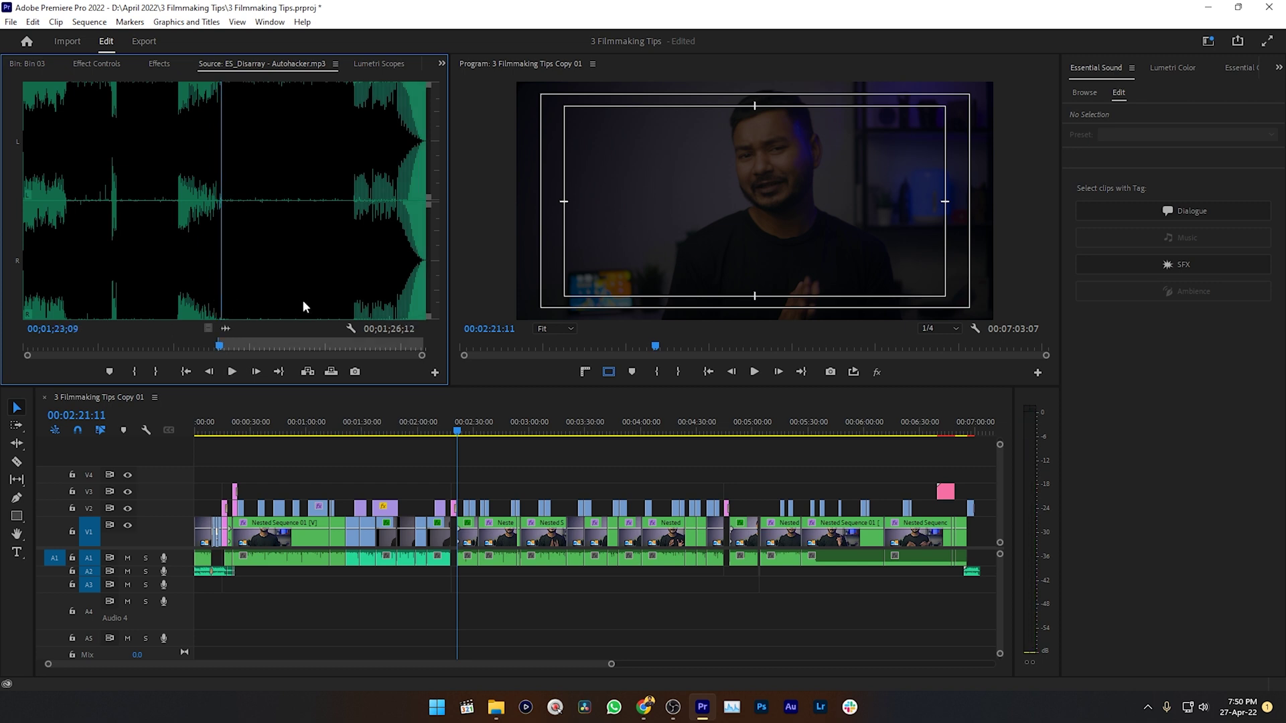
pyautogui.moveTo(320, 295); pyautogui.dragTo(351, 288)
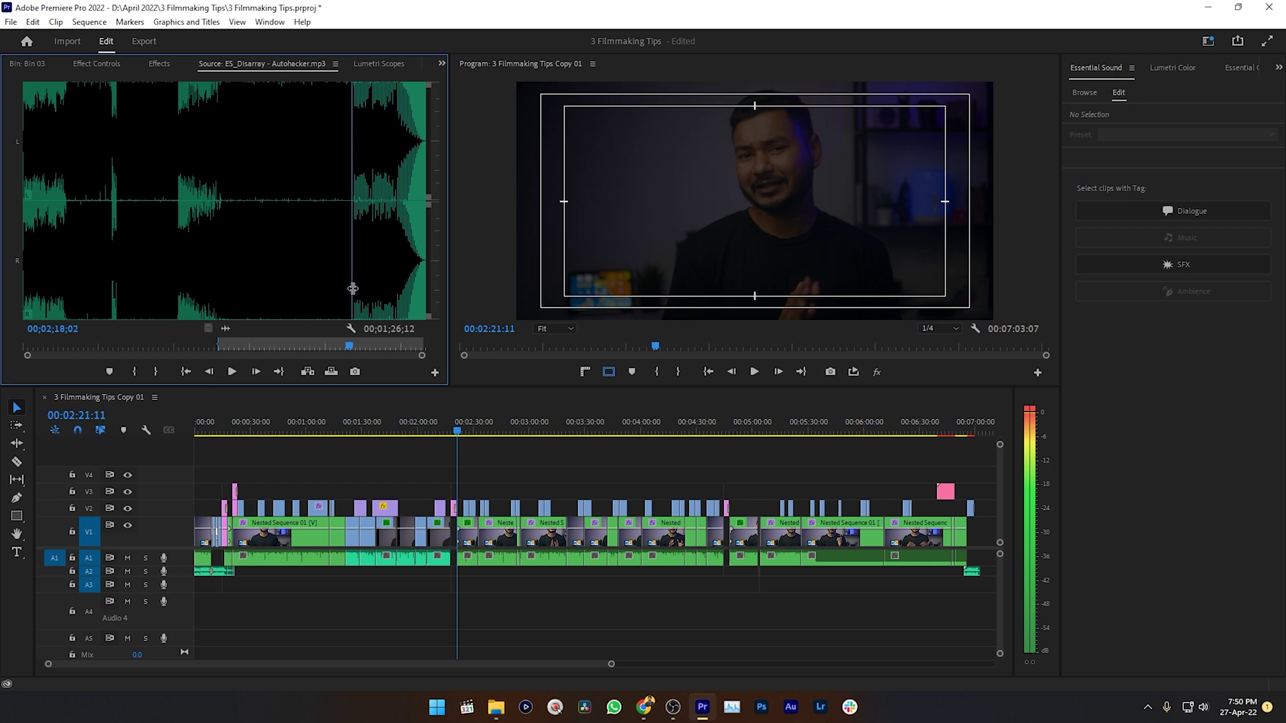
pyautogui.press('o')
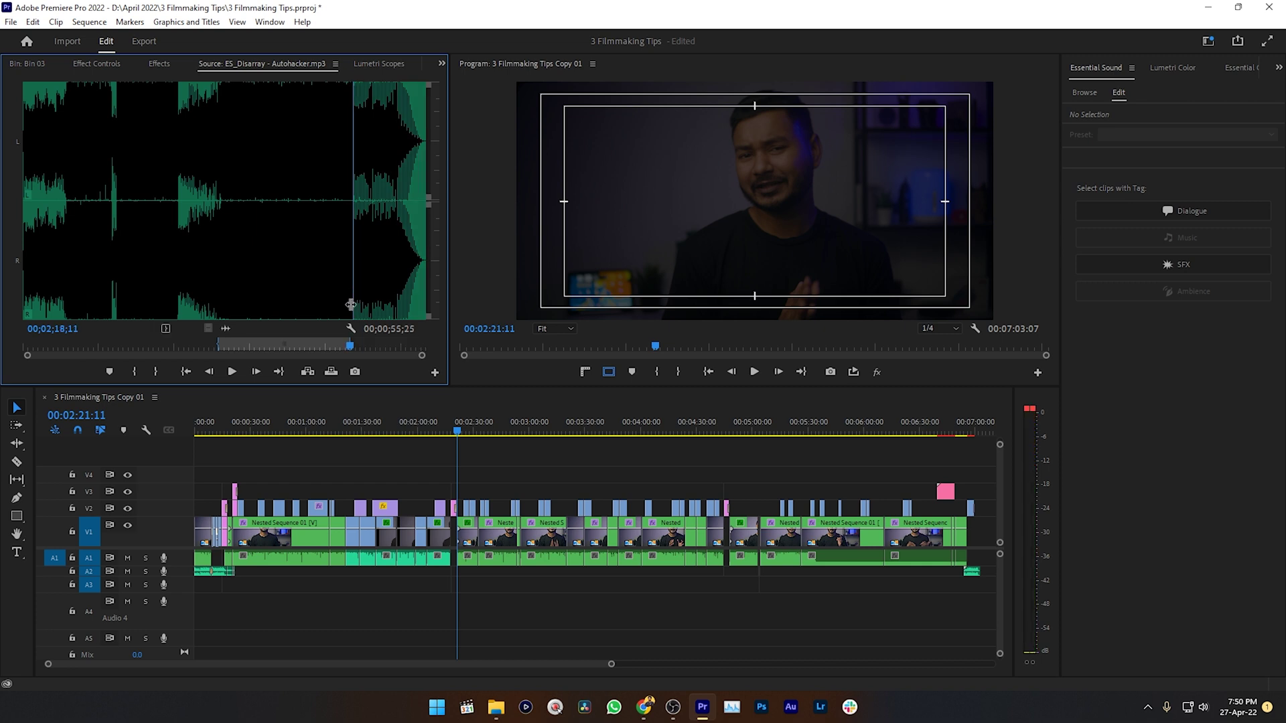
pyautogui.moveTo(228, 329); pyautogui.dragTo(233, 622)
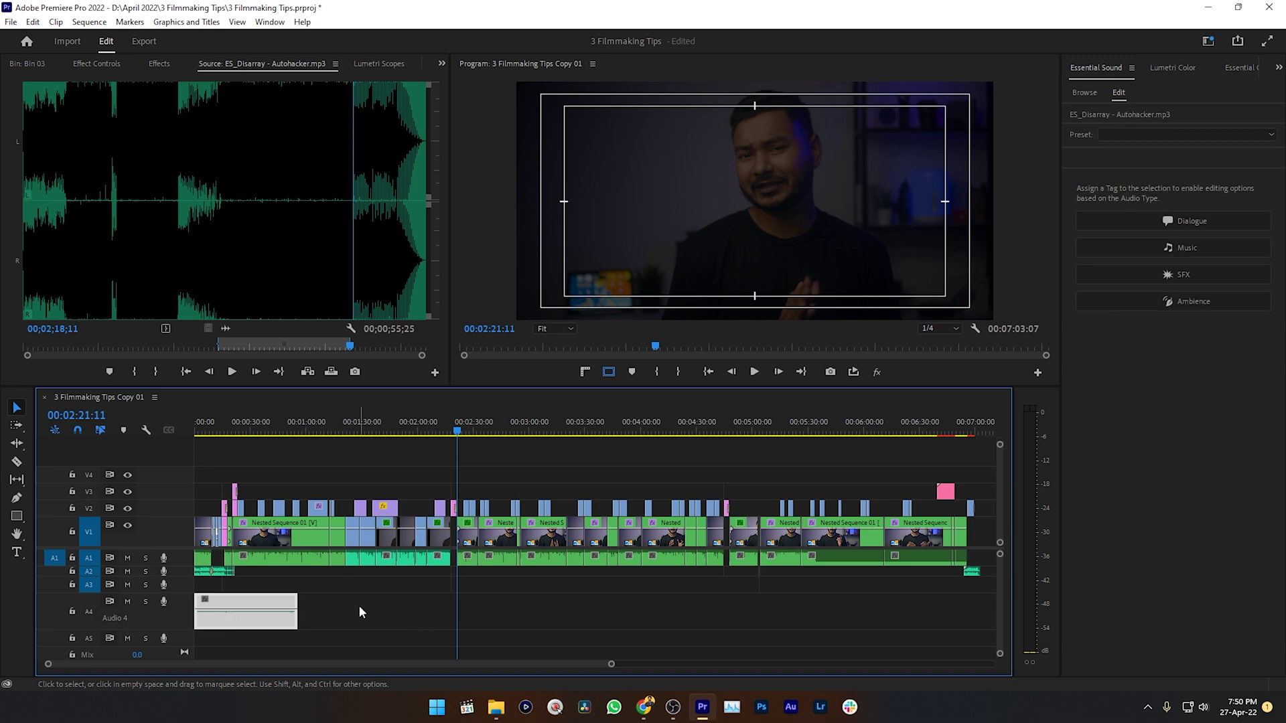
# - Show the Essential Sound panel via the Window menu and tag the ES_Disarray clip as Music
pyautogui.click(275, 24)
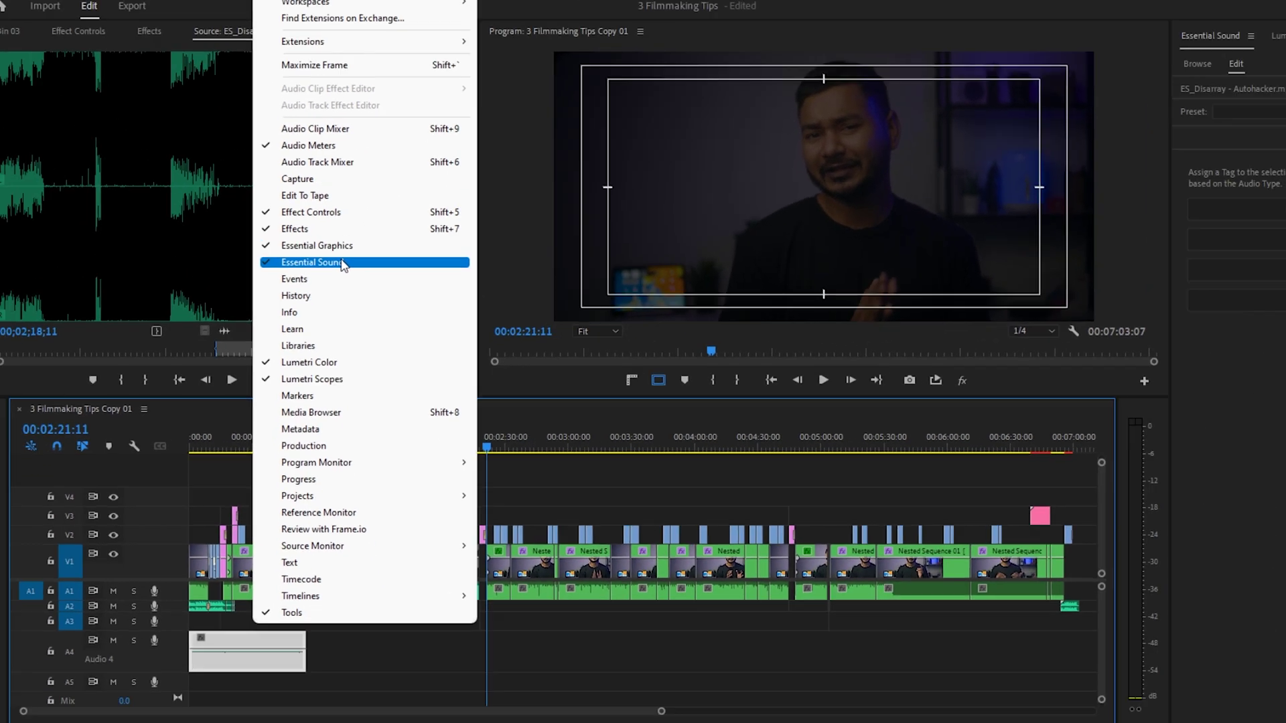
pyautogui.click(373, 245)
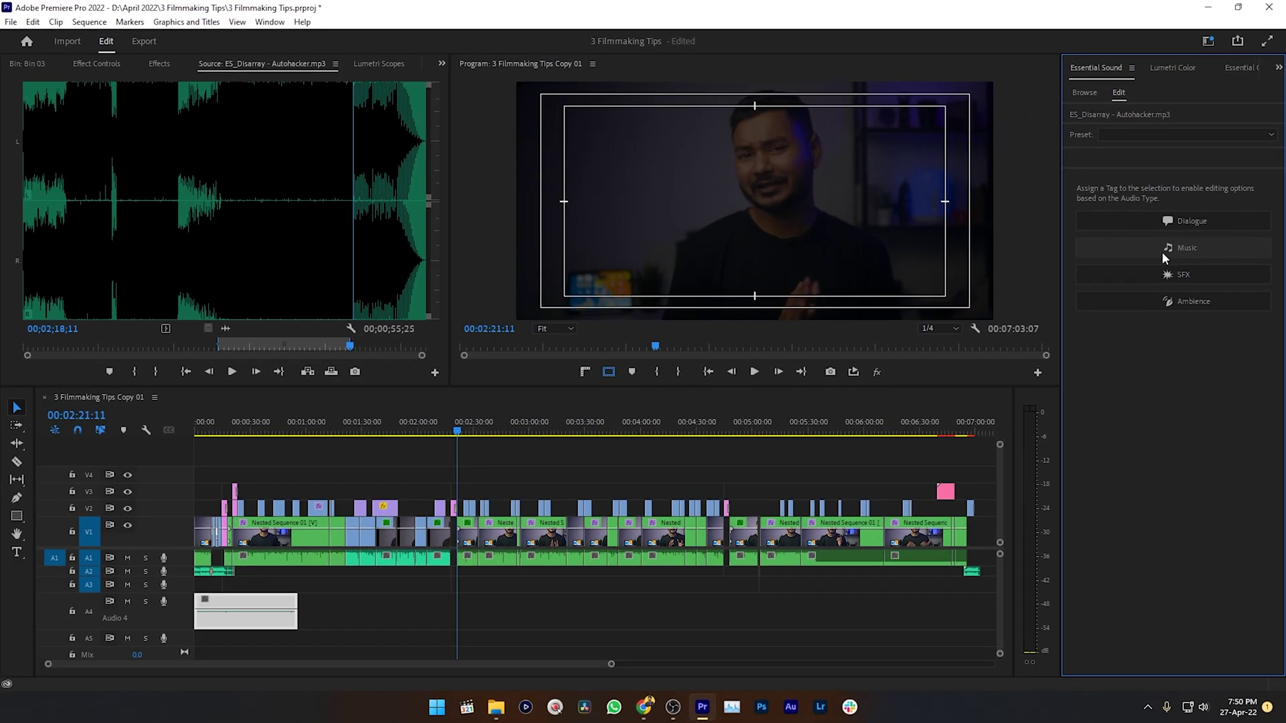
pyautogui.click(1100, 233)
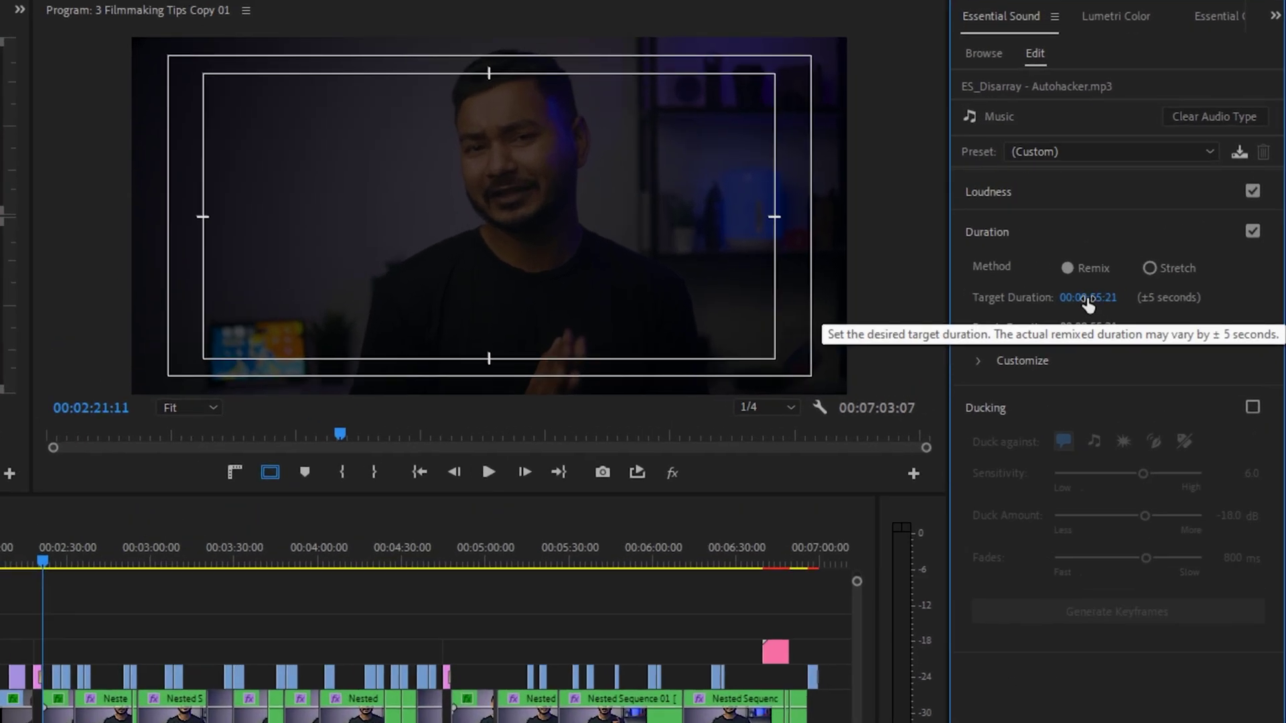
# - Set the Essential Sound remix Target Duration to 00:08:31:20
pyautogui.moveTo(1085, 303); pyautogui.dragTo(1101, 303)
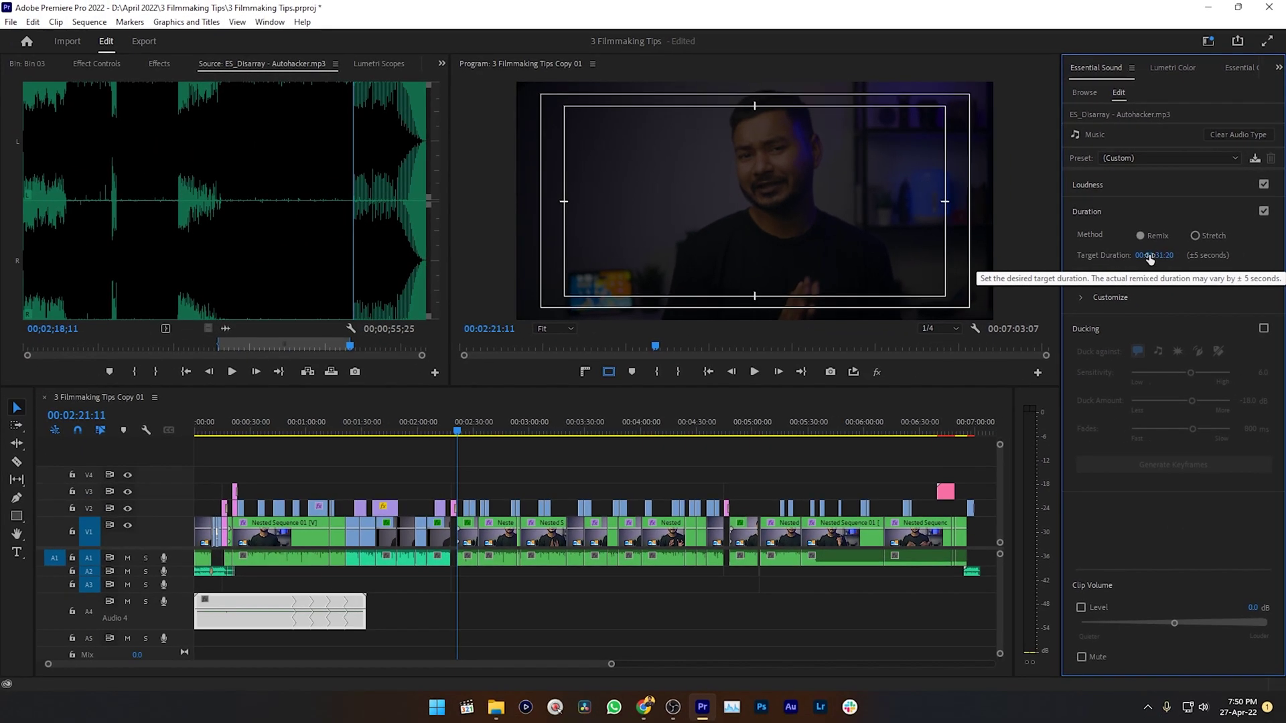
pyautogui.click(1149, 256)
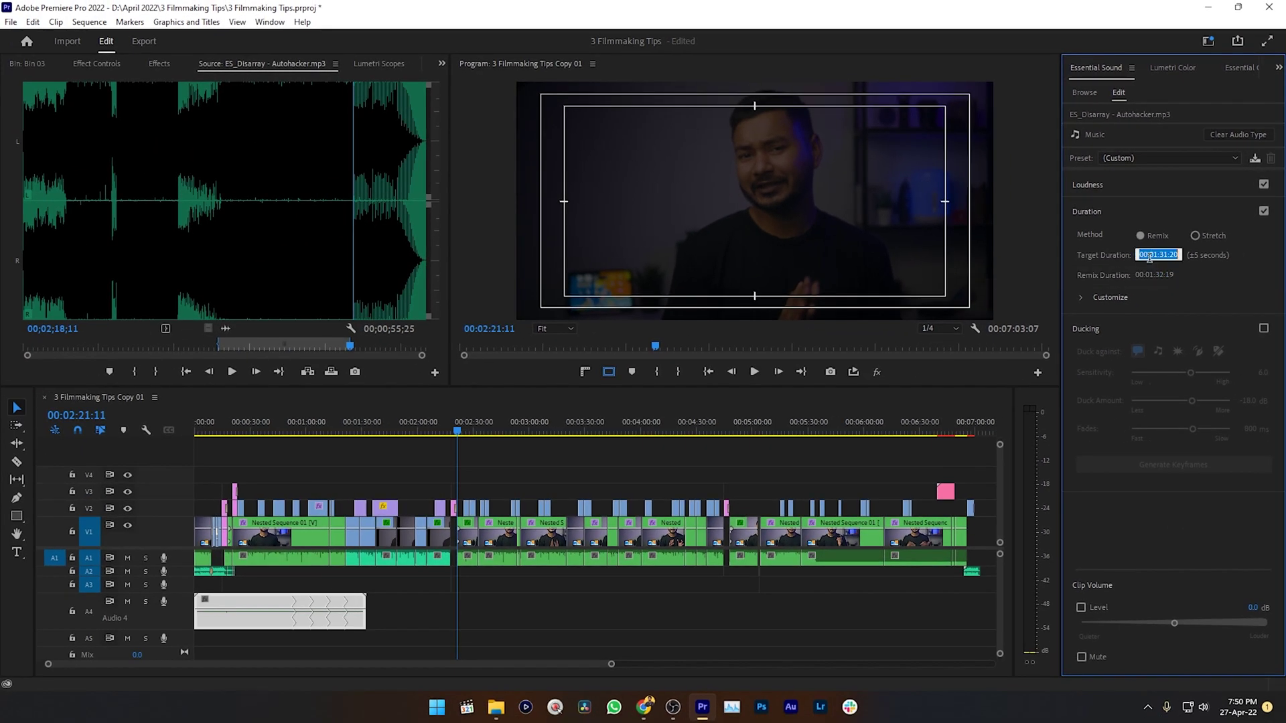
pyautogui.write('8')
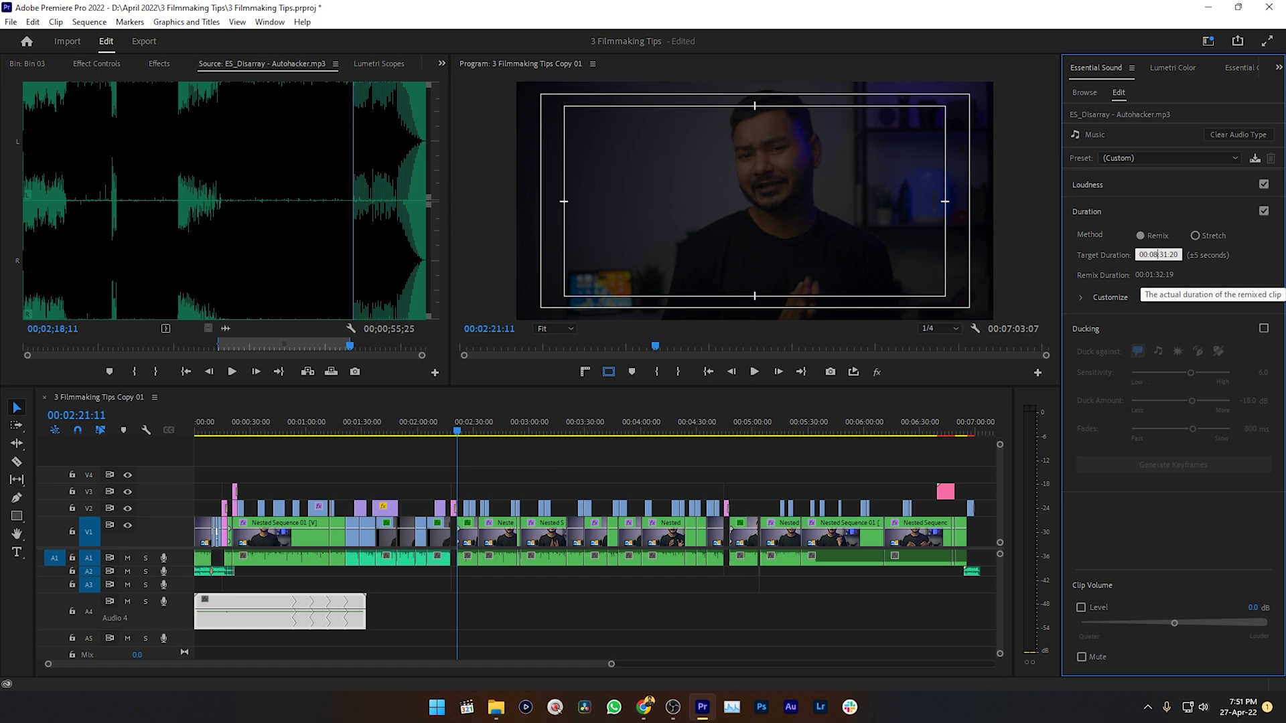
pyautogui.scroll(-2, 884, 593)
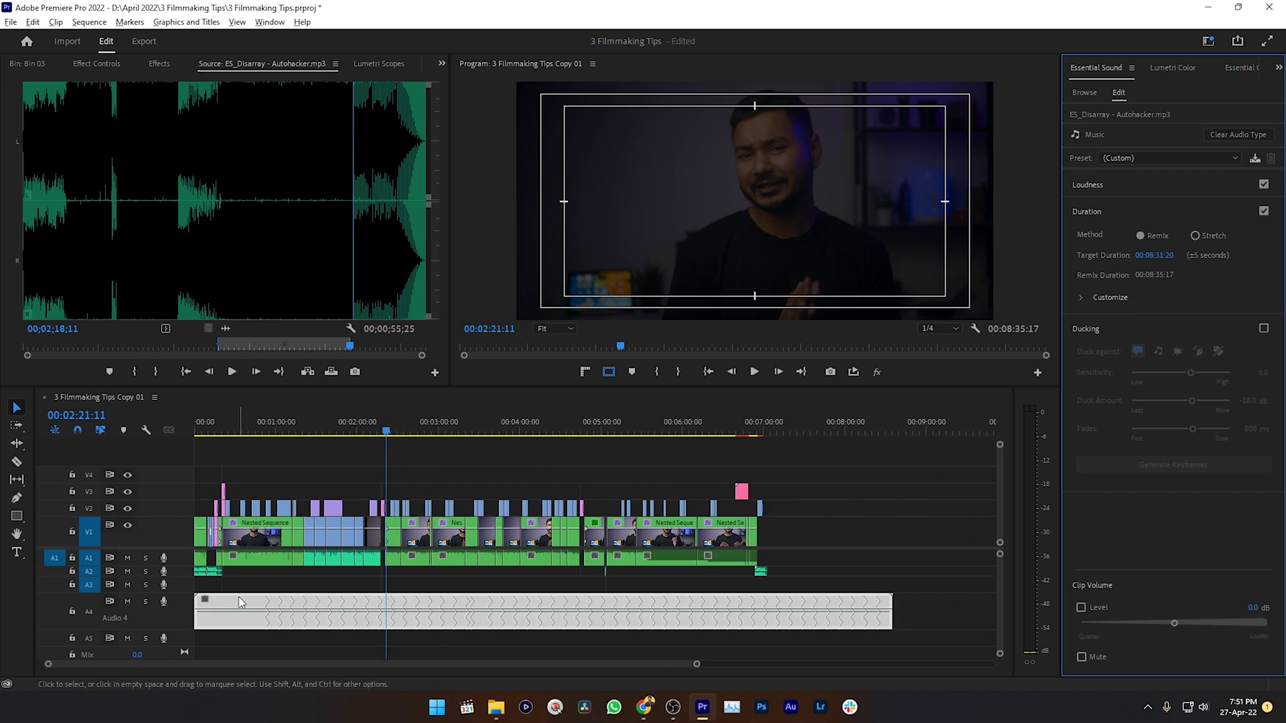
pyautogui.scroll(5, 241, 596)
# - Zoom in around the one-minute mark and play back to hear the remixed music
pyautogui.moveTo(288, 595); pyautogui.dragTo(385, 579)
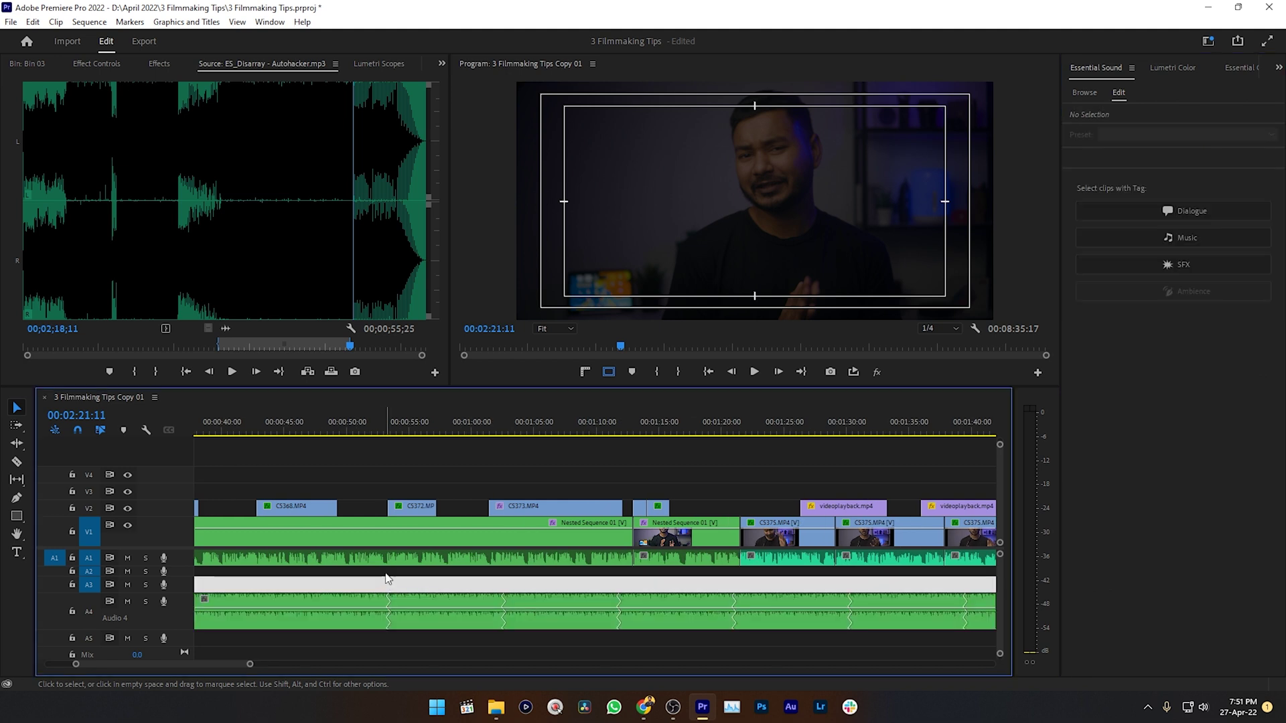
pyautogui.click(375, 428)
pyautogui.press('space')
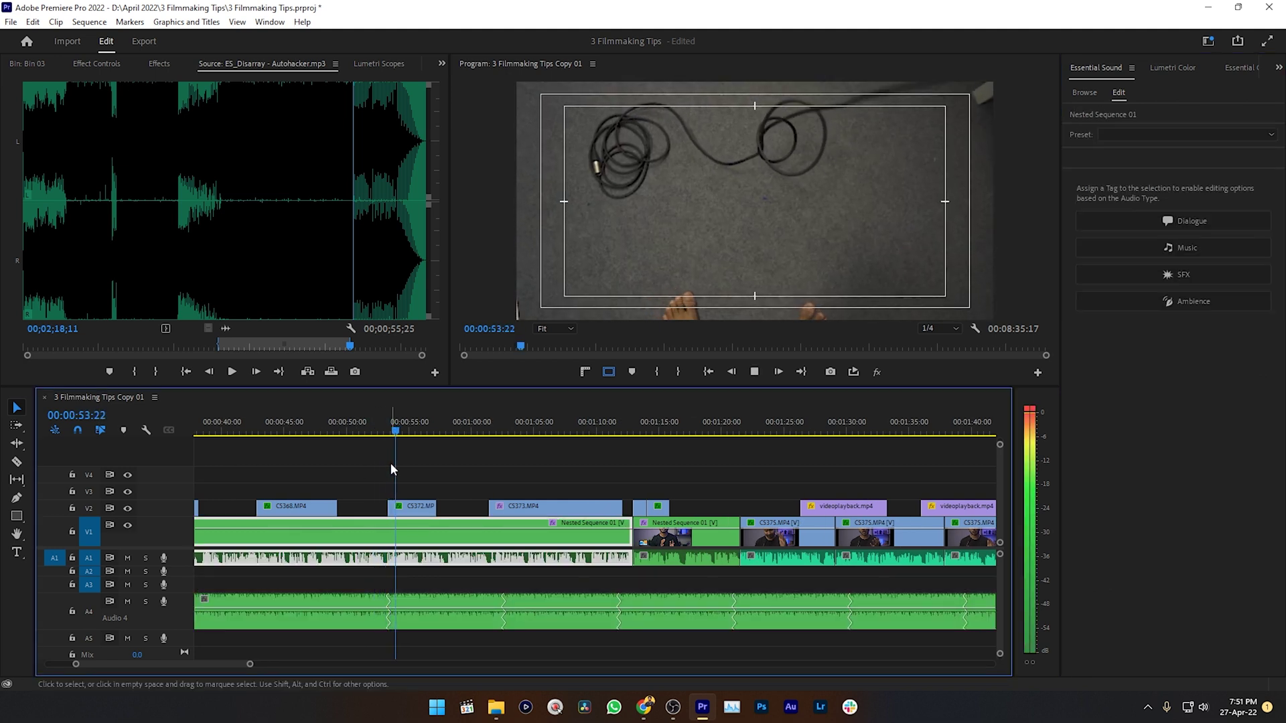
pyautogui.press('space')
pyautogui.click(489, 427)
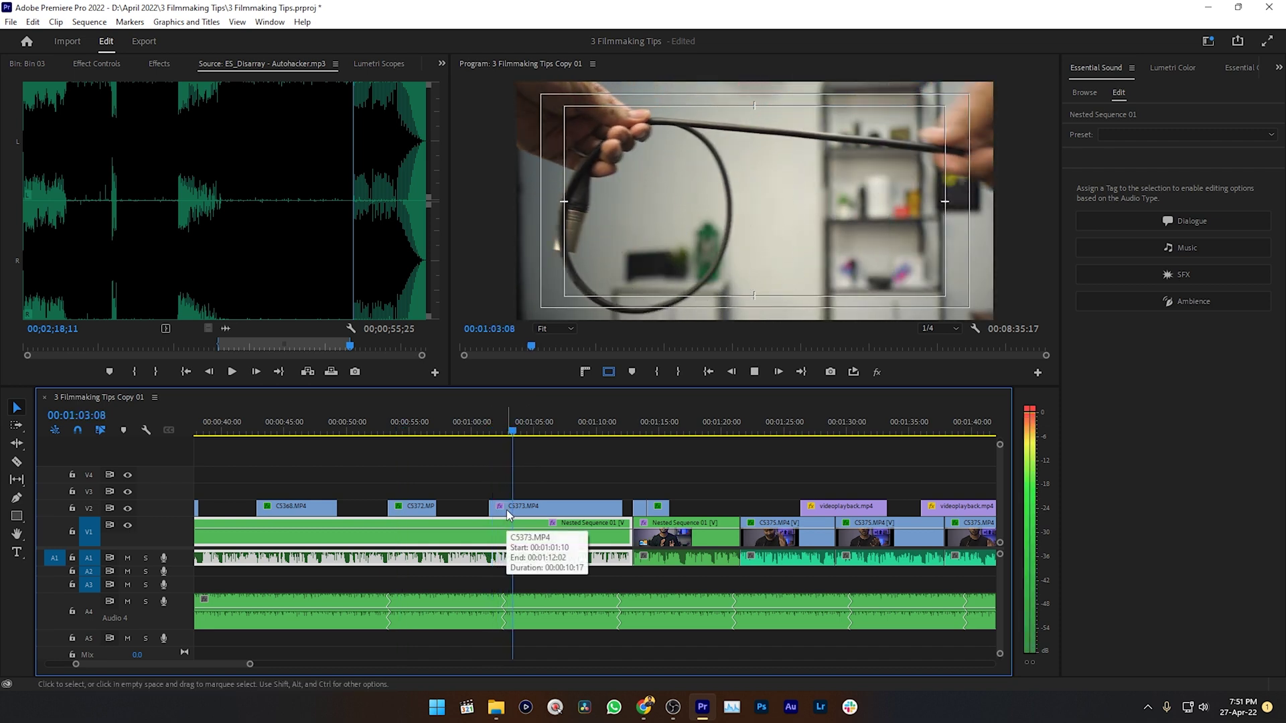
pyautogui.press('space')
# - Trim the A4 music clip's out point to the end of the video
pyautogui.scroll(-6, 442, 598)
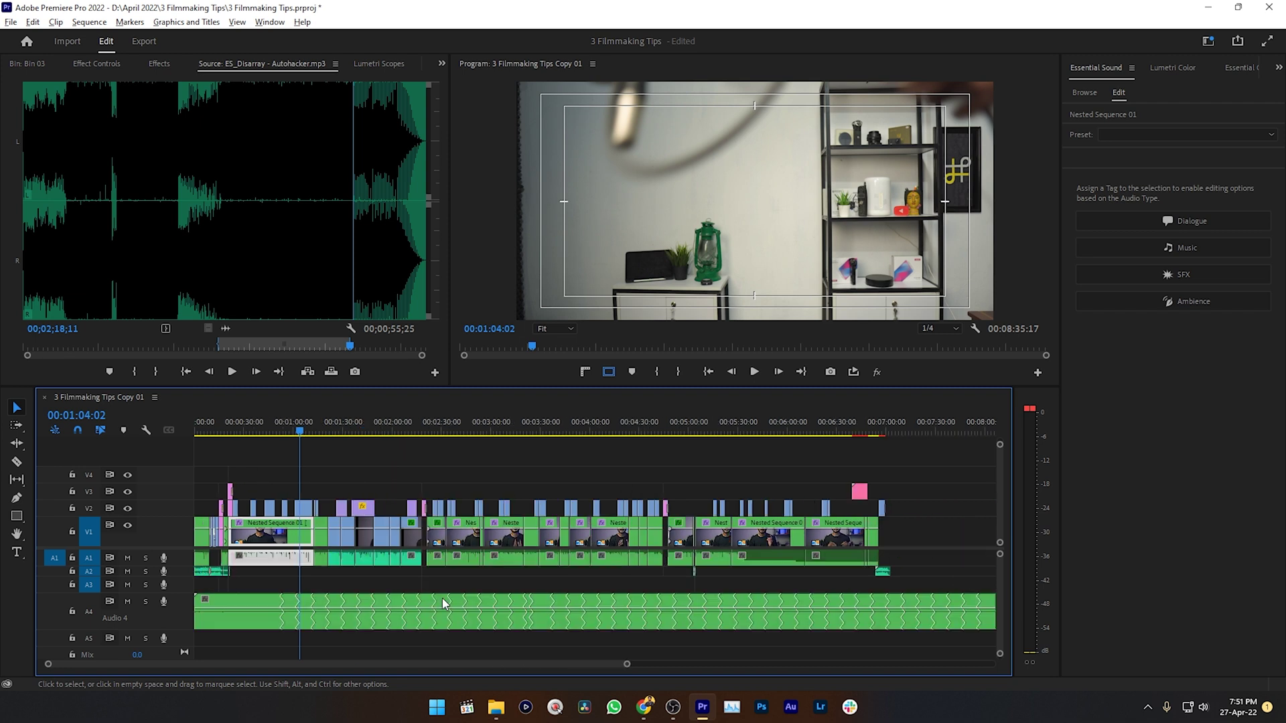
pyautogui.scroll(-2, 442, 597)
pyautogui.click(591, 609)
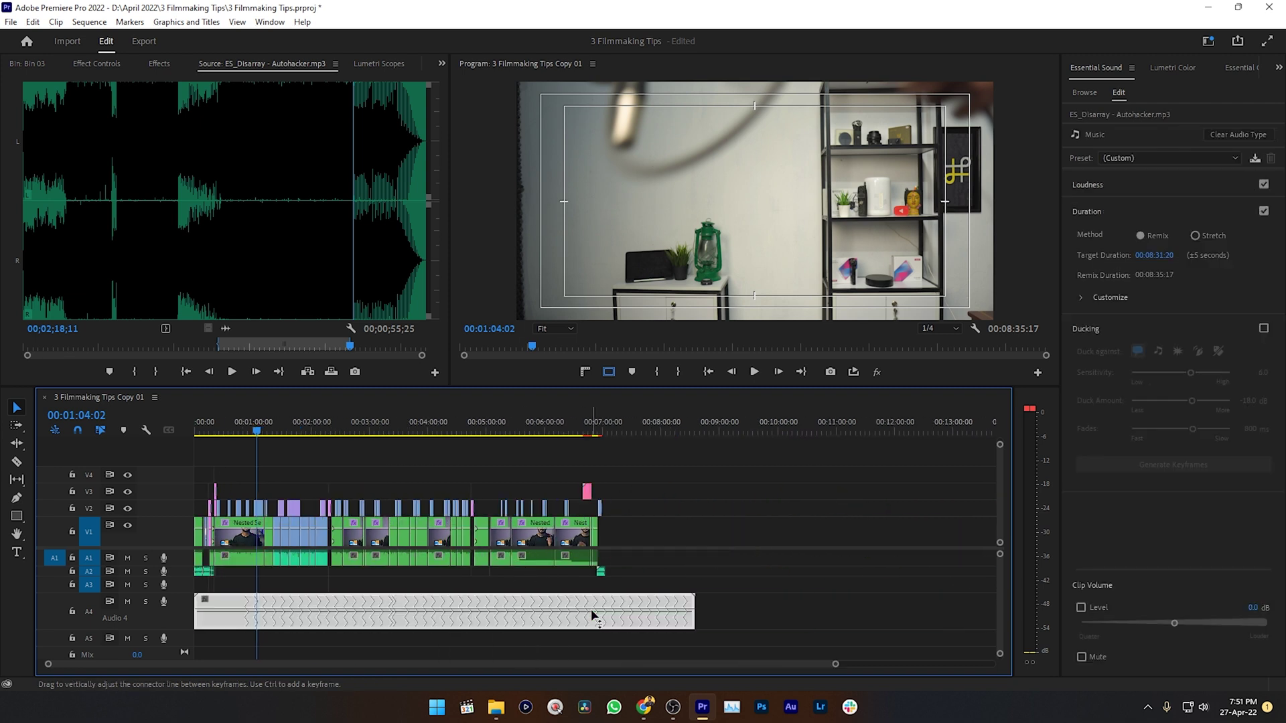
pyautogui.moveTo(694, 610); pyautogui.dragTo(600, 598)
# - Lower the music clip's volume to -30 dB and play back to check the level
pyautogui.scroll(5, 403, 434)
pyautogui.click(403, 434)
pyautogui.moveTo(417, 608); pyautogui.dragTo(416, 622)
pyautogui.press('space')
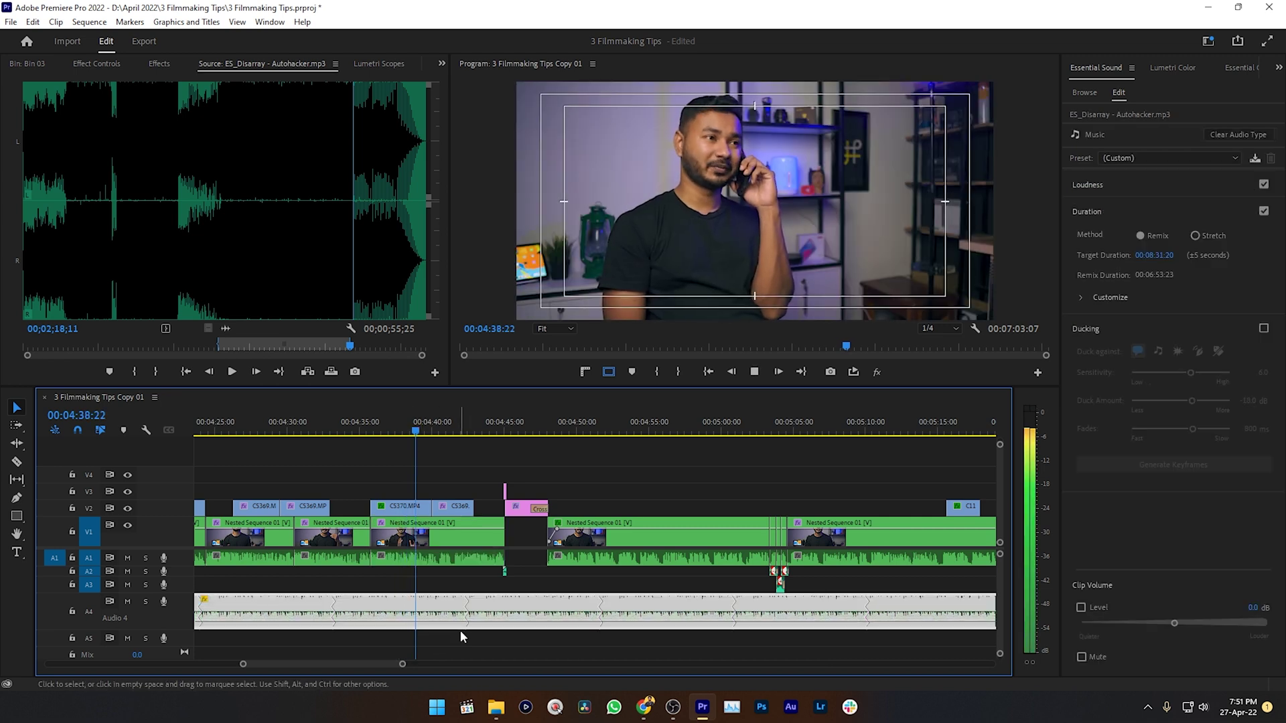
pyautogui.press('space')
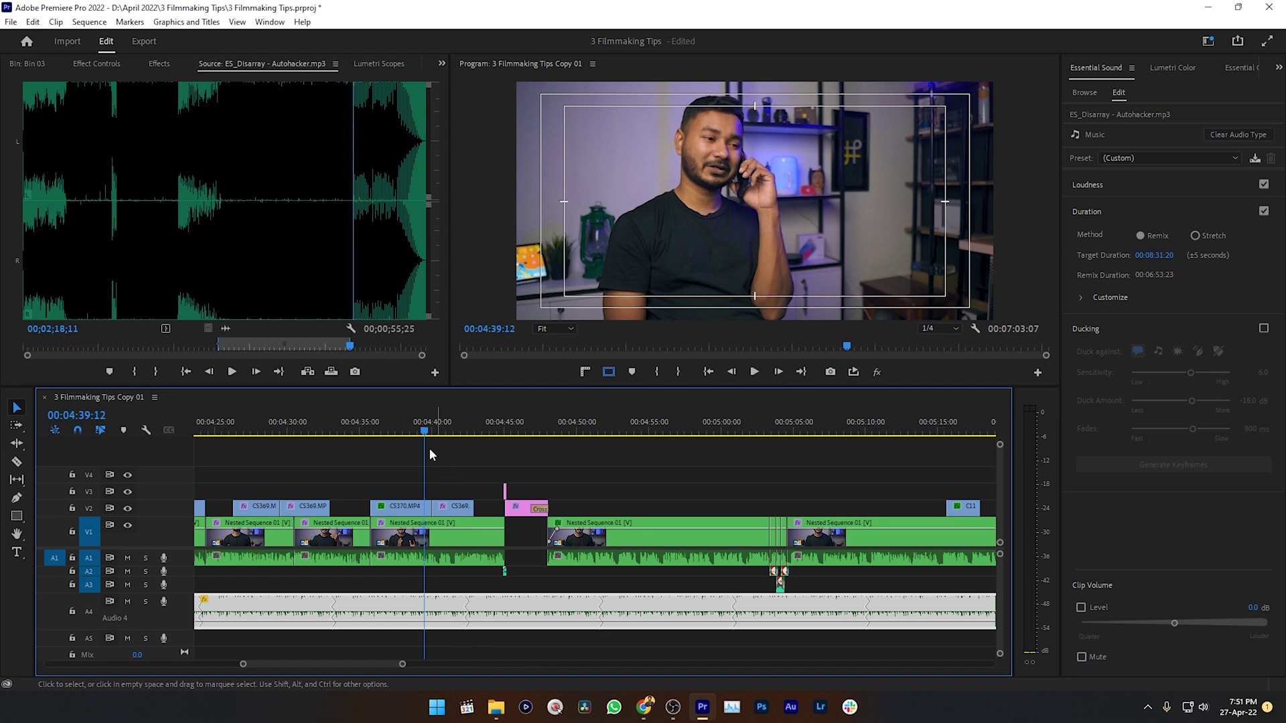
# - Apply the Parametric Equalizer effect to the A4 music clip and view its Effect Controls
pyautogui.click(154, 63)
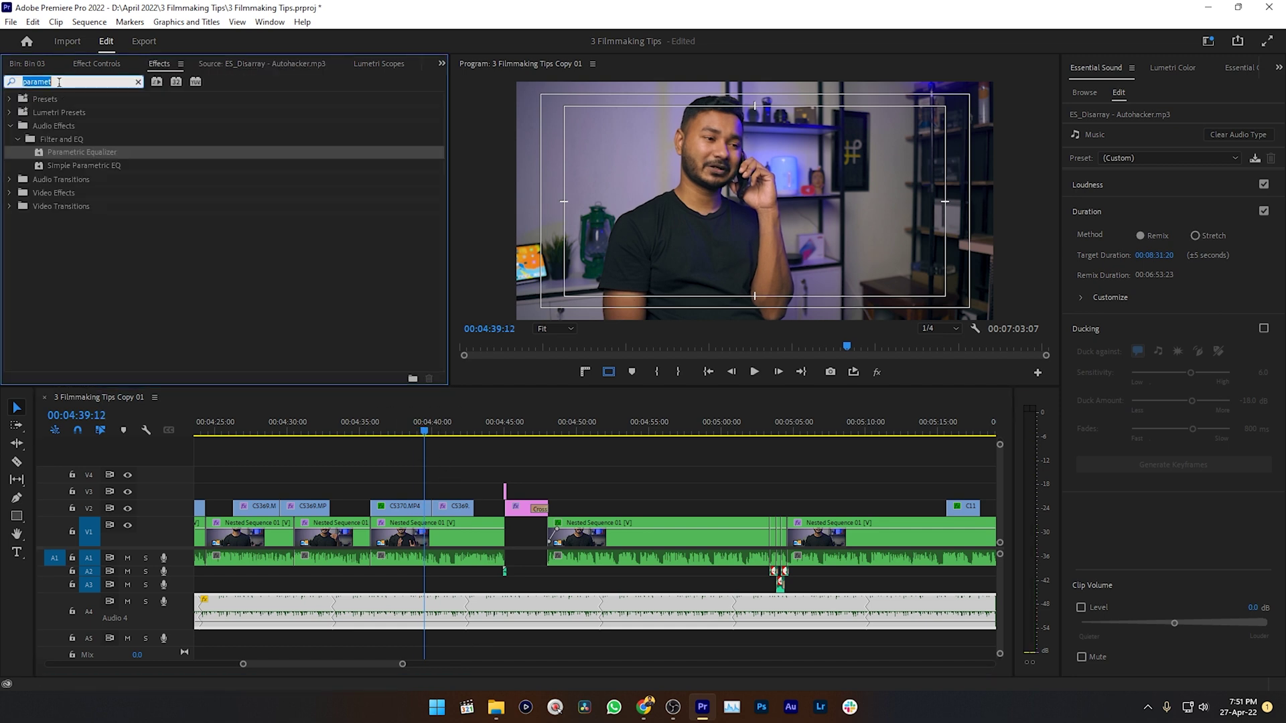
pyautogui.write('para')
pyautogui.moveTo(328, 562); pyautogui.dragTo(351, 619)
pyautogui.click(88, 67)
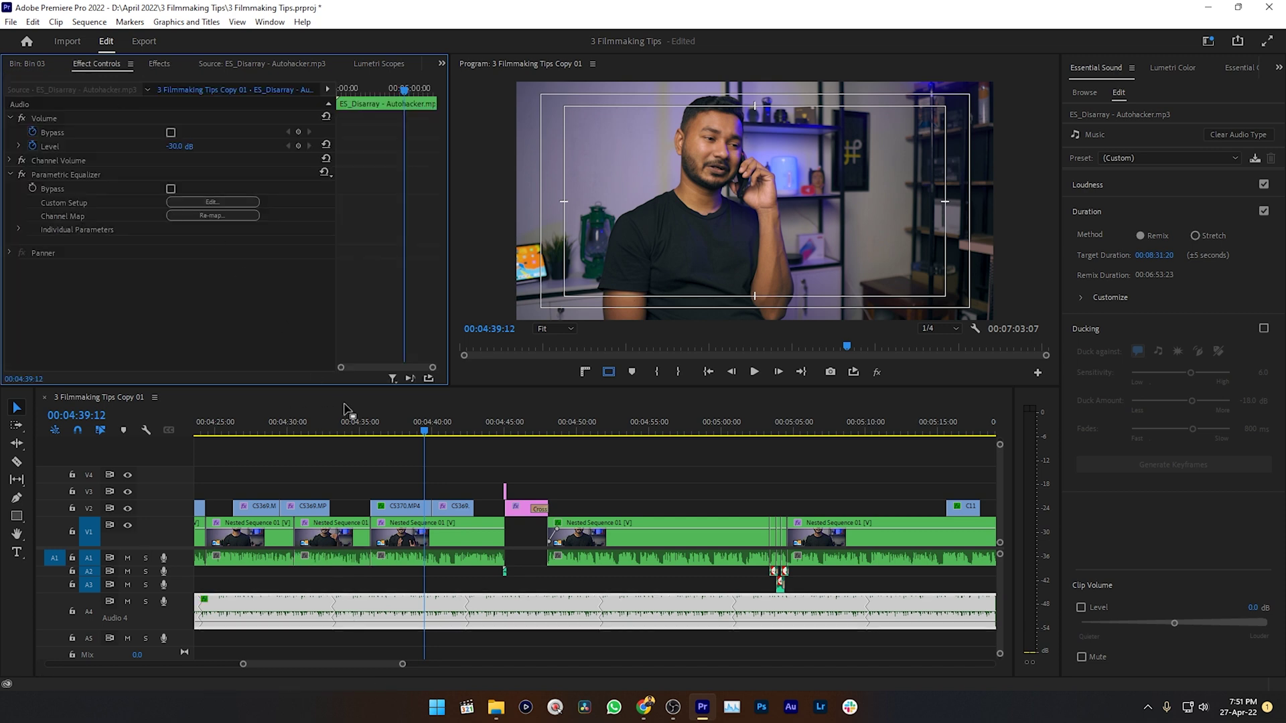
# - Cut EQ bands: 2 to -12 dB at 297 Hz, 3 to -10.6 dB at 900 Hz, 4 to -11.2 dB at 3578 Hz, and lower band 5
pyautogui.click(212, 203)
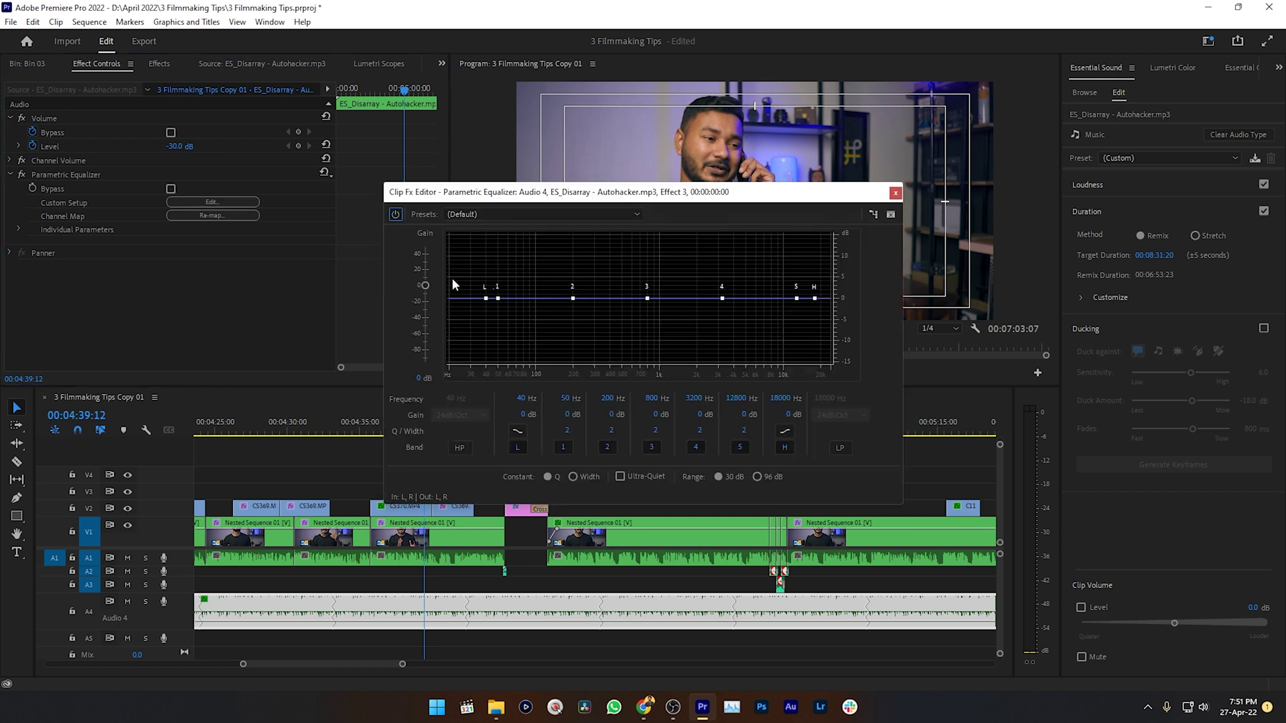
pyautogui.press('space')
pyautogui.moveTo(573, 298); pyautogui.dragTo(594, 349)
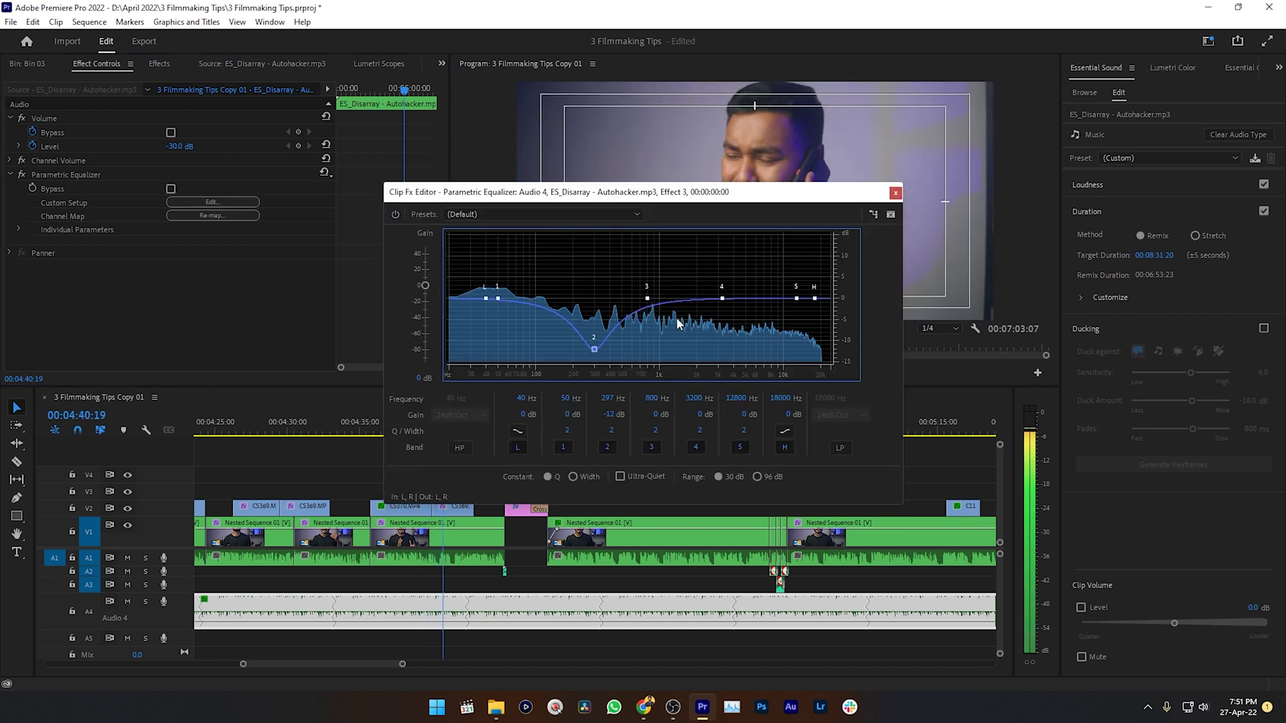
pyautogui.moveTo(647, 298); pyautogui.dragTo(654, 344)
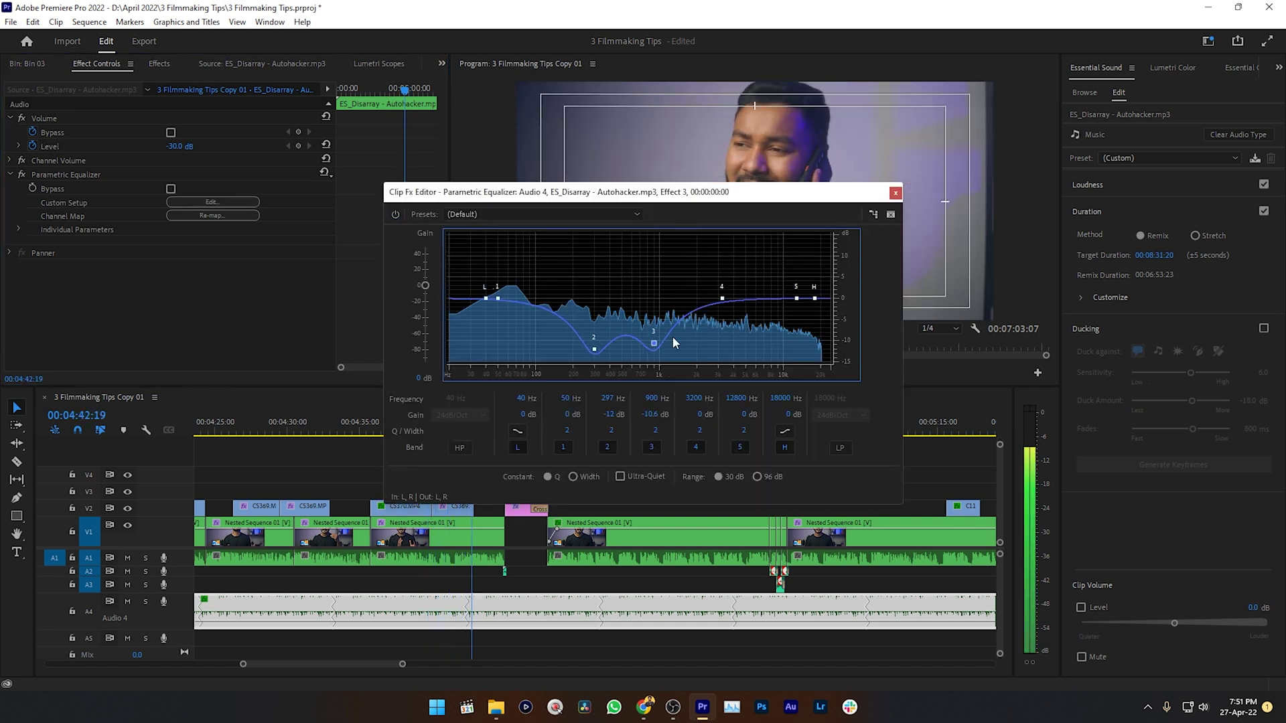
pyautogui.moveTo(723, 301); pyautogui.dragTo(727, 346)
pyautogui.moveTo(796, 298); pyautogui.dragTo(782, 339)
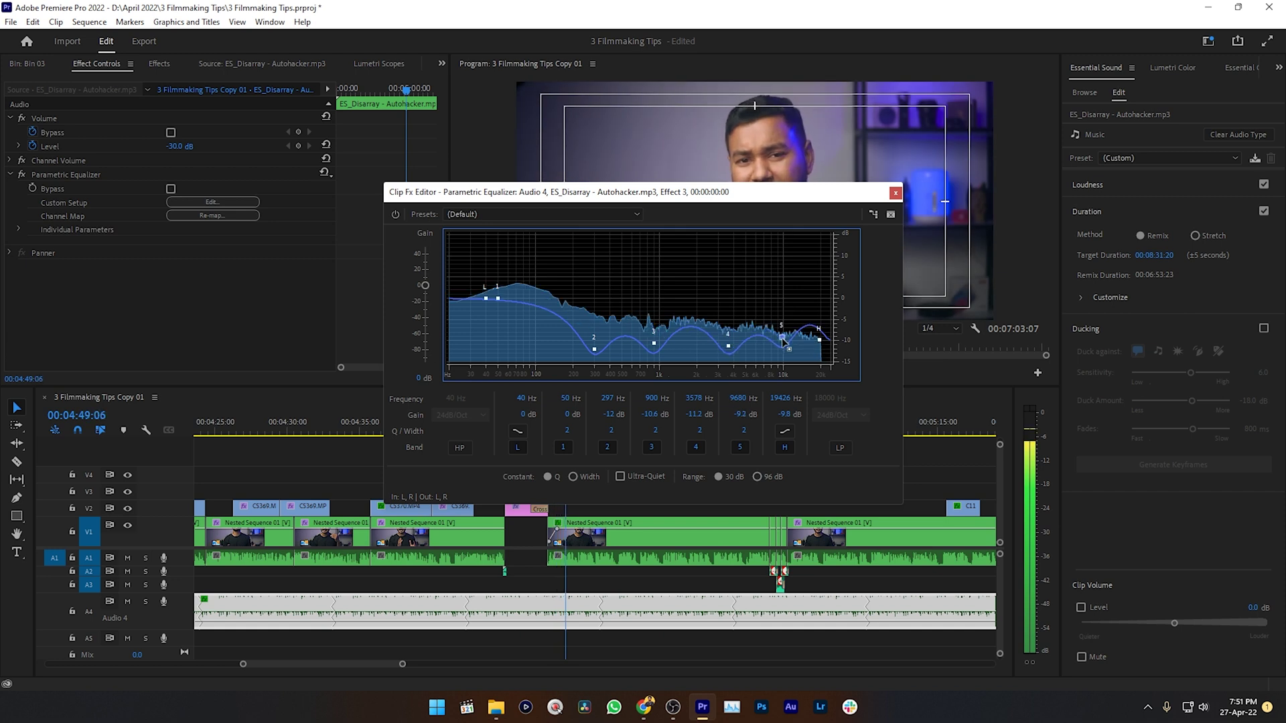
pyautogui.click(895, 193)
pyautogui.scroll(-5, 633, 631)
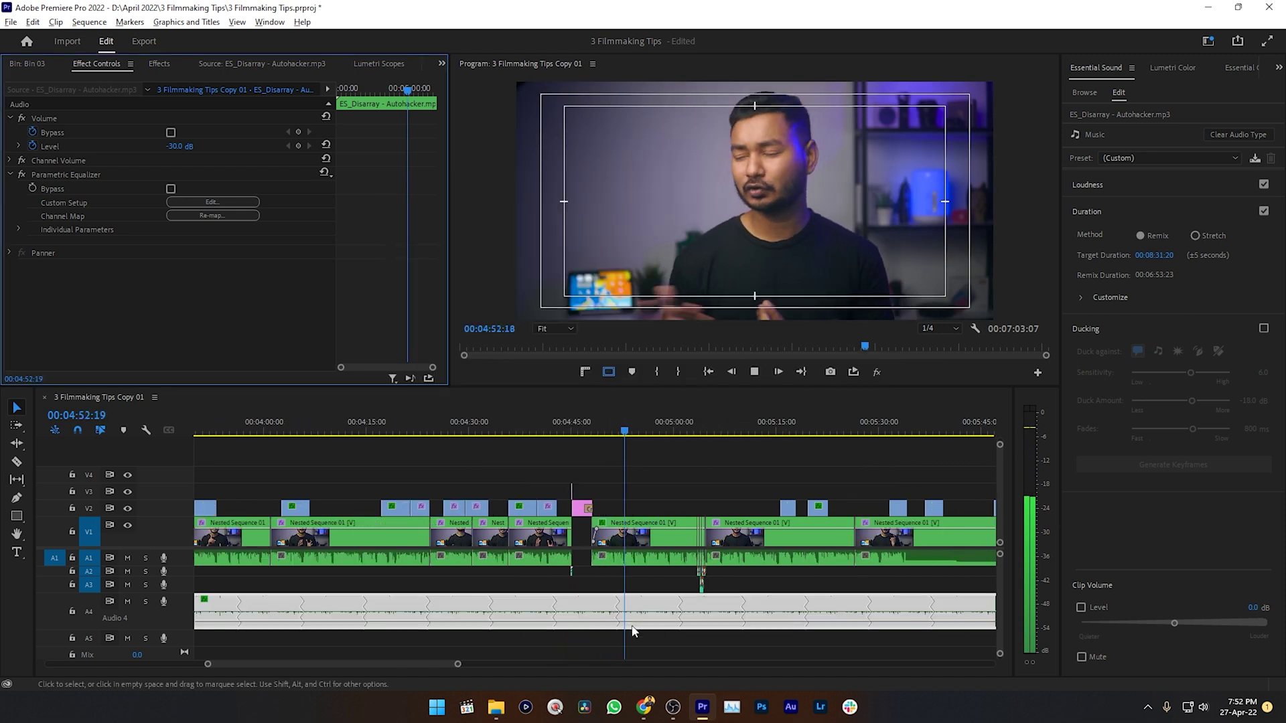
pyautogui.scroll(-2, 633, 630)
pyautogui.click(636, 650)
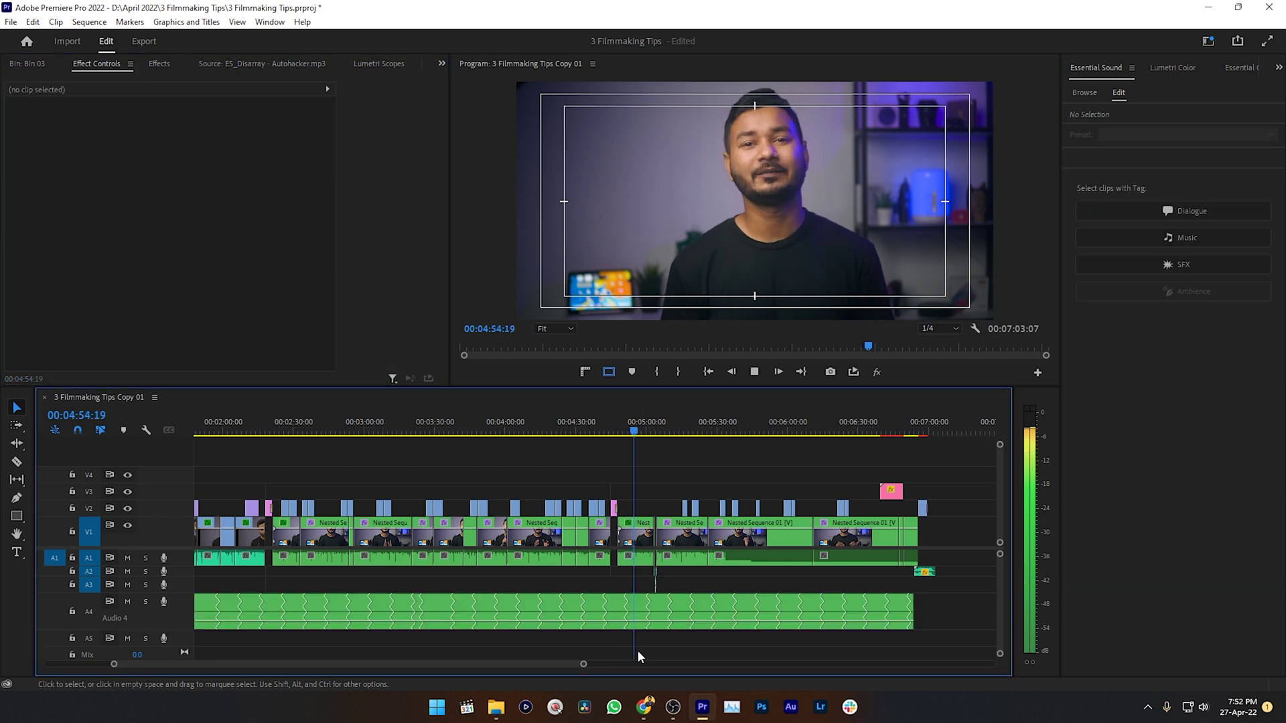